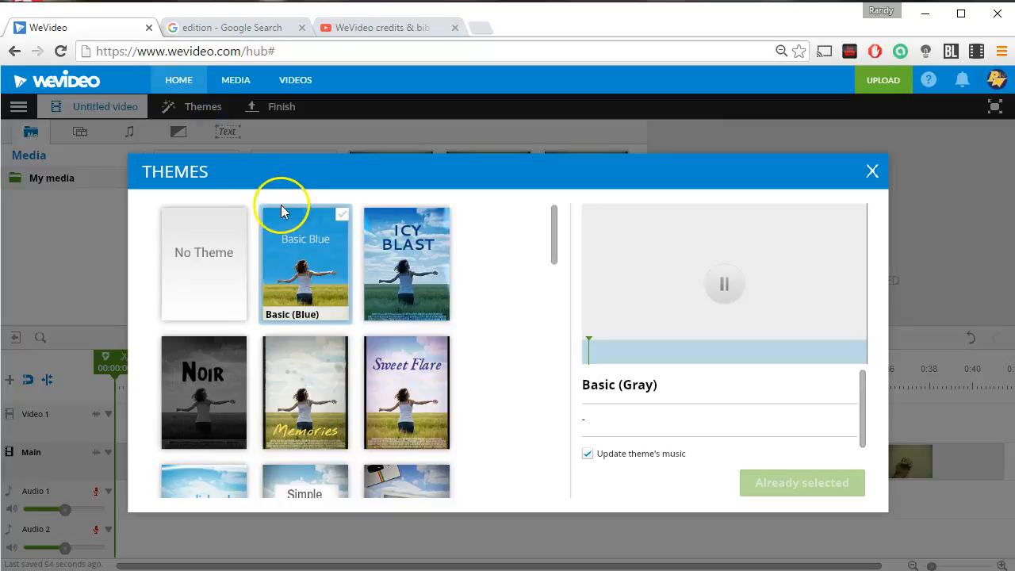
# Preview several themes in the Themes dialog and close it keeping Basic (Gray).
pyautogui.click(314, 306)
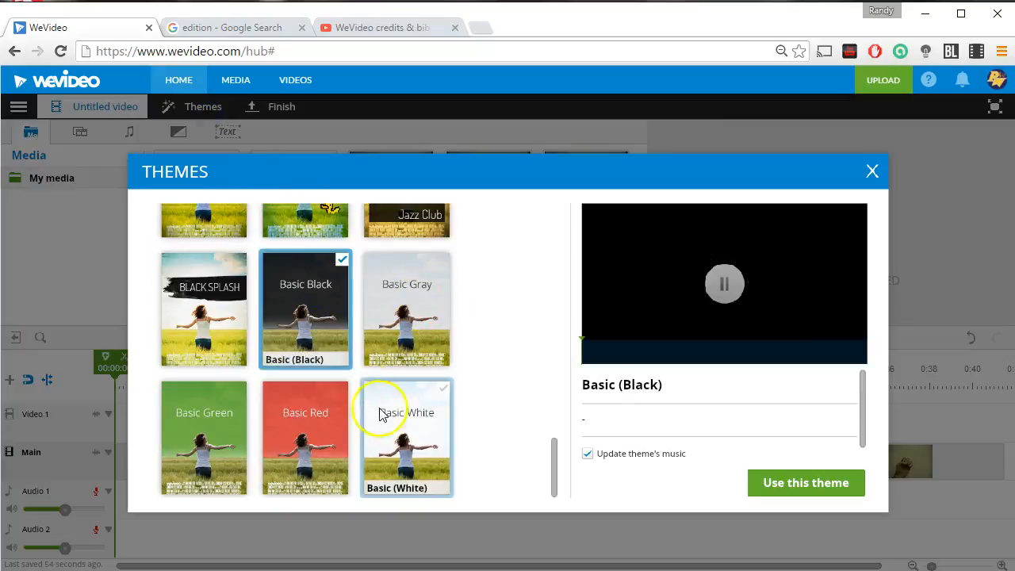
pyautogui.click(329, 424)
pyautogui.click(204, 429)
pyautogui.scroll(3, 238, 413)
pyautogui.click(300, 394)
pyautogui.scroll(5, 222, 406)
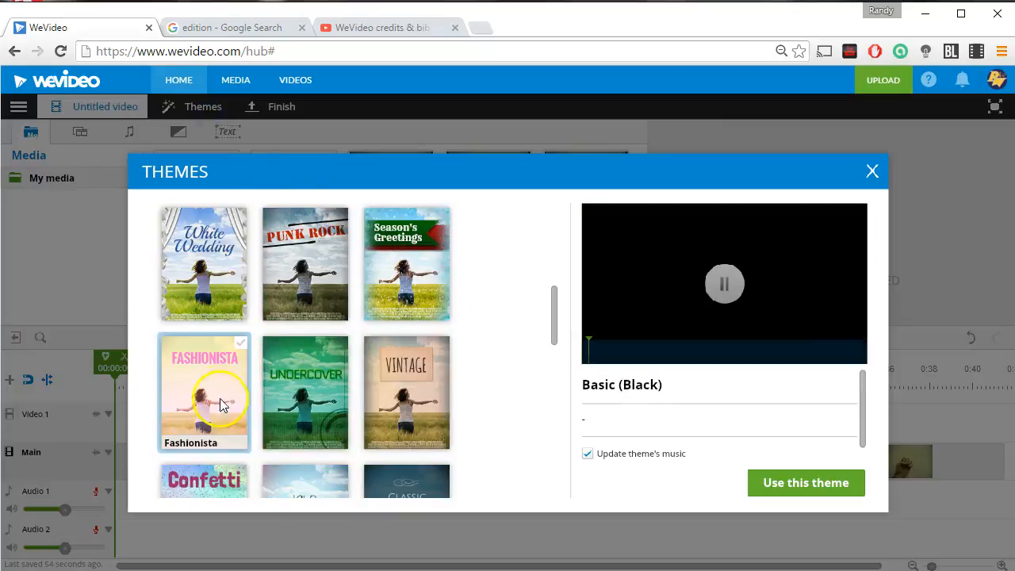
pyautogui.scroll(-10, 222, 406)
pyautogui.click(220, 333)
pyautogui.click(295, 309)
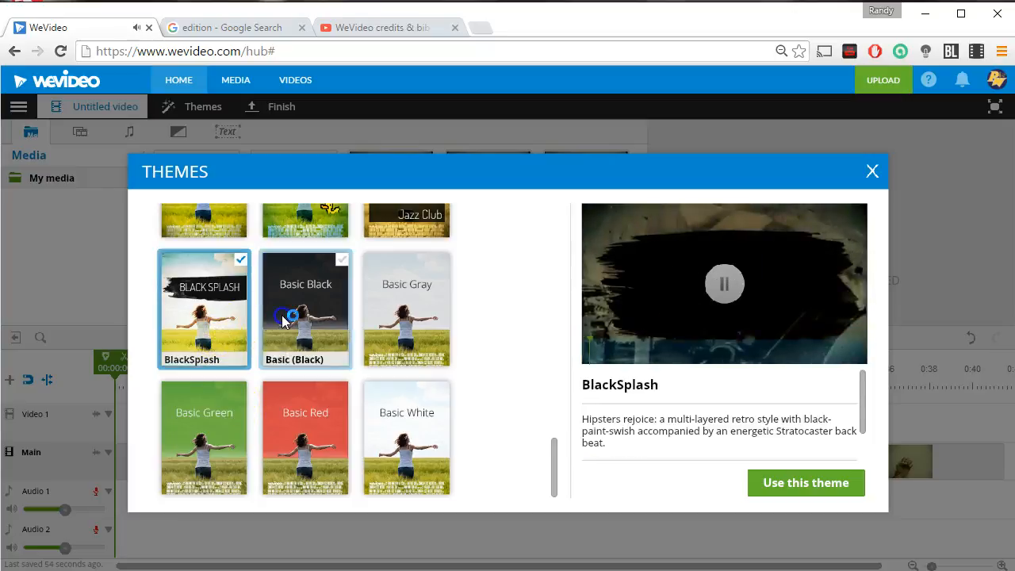
pyautogui.click(402, 325)
pyautogui.click(336, 325)
pyautogui.scroll(10, 330, 378)
pyautogui.scroll(-10, 325, 403)
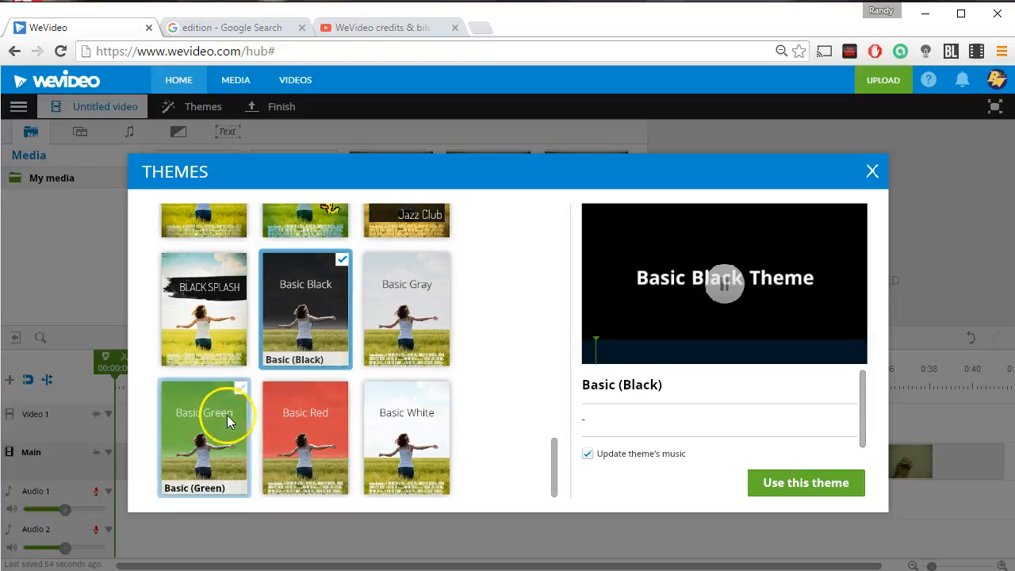
pyautogui.click(404, 313)
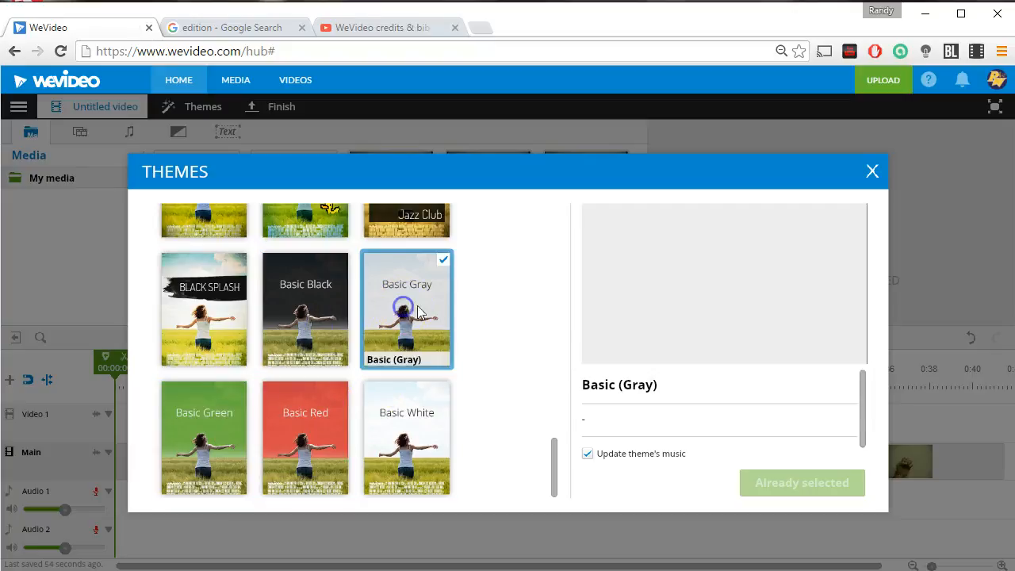
pyautogui.click(873, 181)
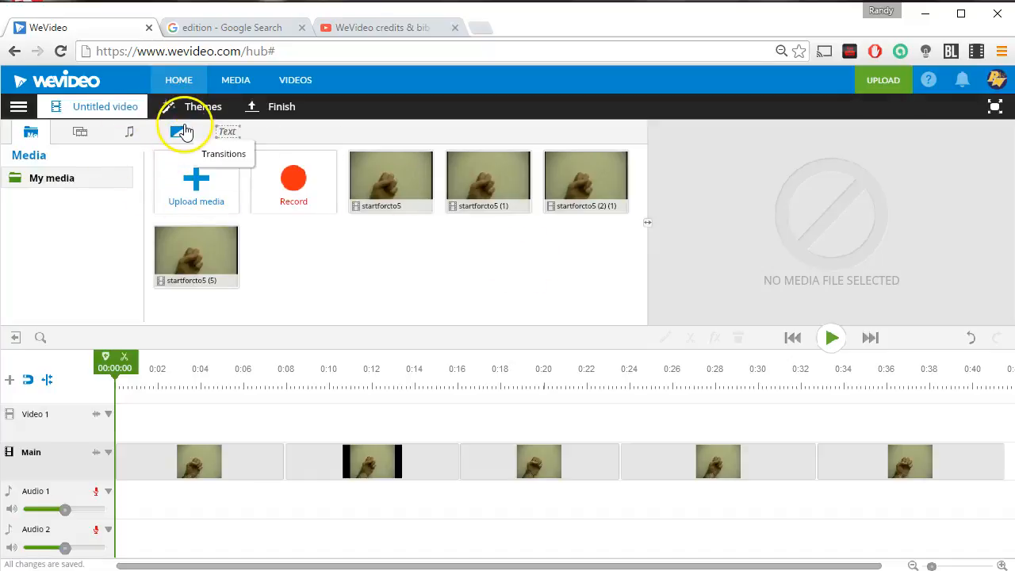
# Insert a Text title clip at the start of the main track.
pyautogui.click(227, 136)
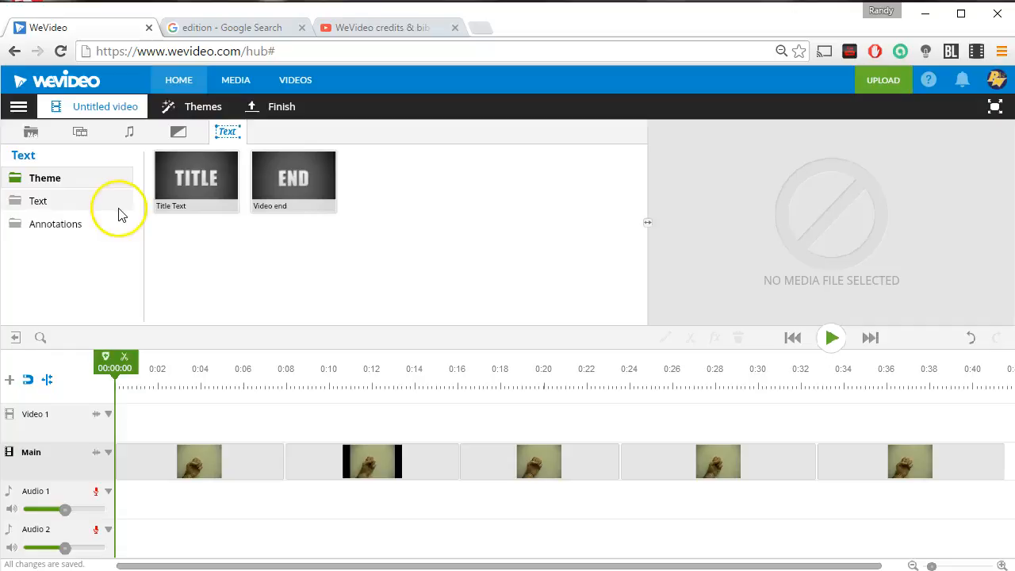
pyautogui.click(31, 202)
pyautogui.moveTo(159, 189); pyautogui.dragTo(154, 456)
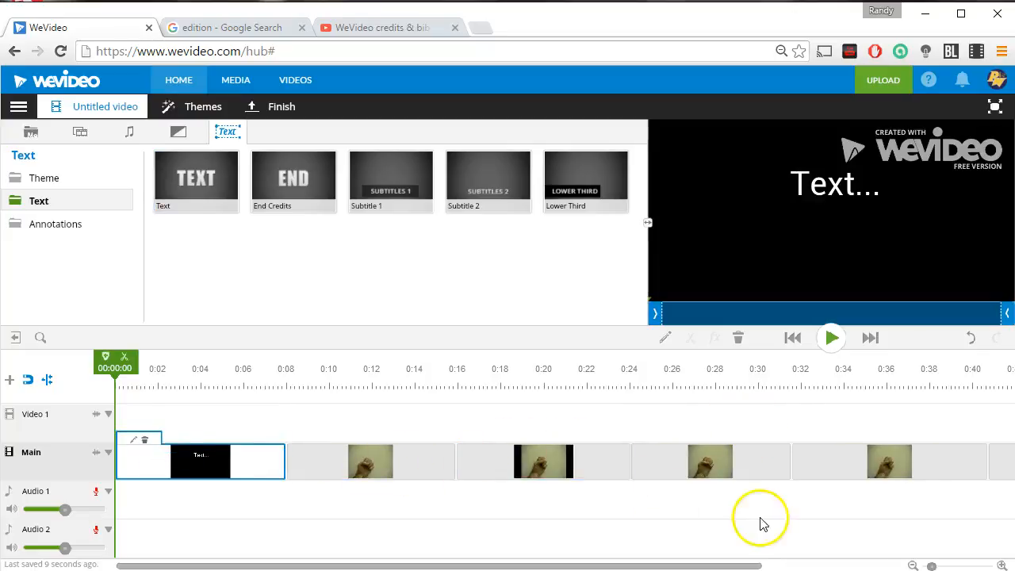
# Open the title clip for editing and enter the text Count to 5: Beat Mode.
pyautogui.doubleClick(198, 458)
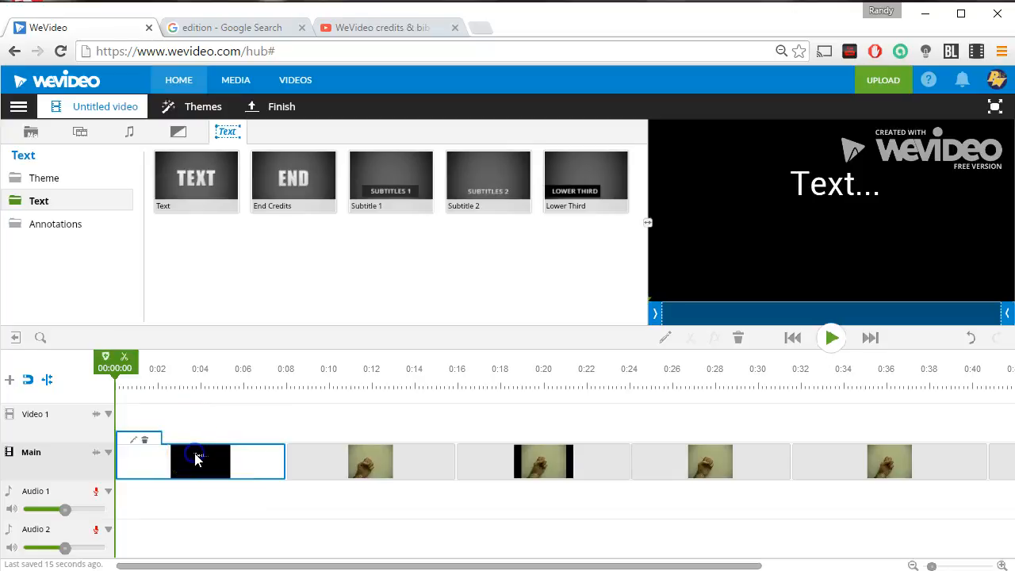
pyautogui.click(135, 444)
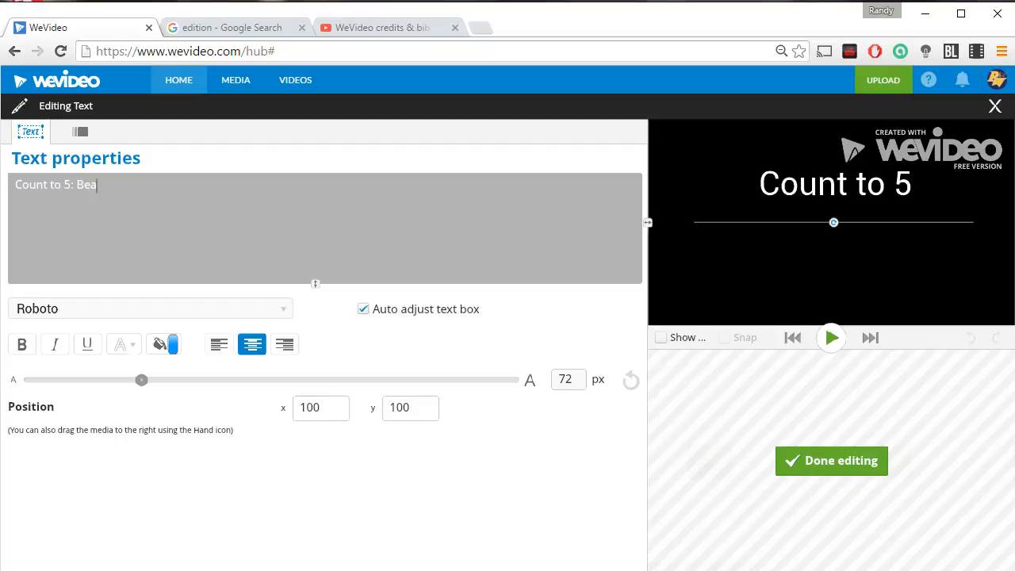
pyautogui.write('de')
# Select all the title text and set its font to Neo Retro.
pyautogui.hotkey('ctrl', 'a')
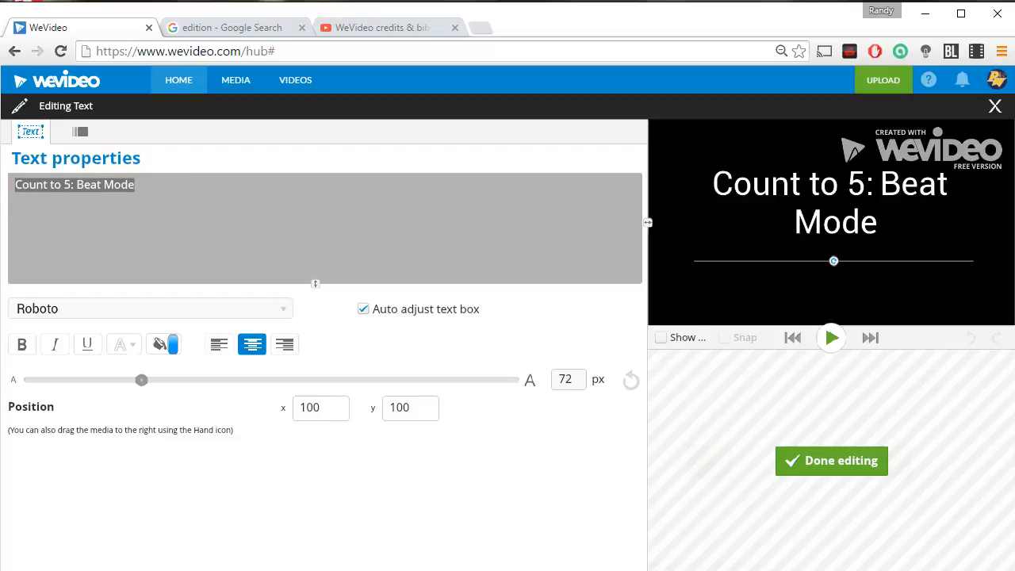
pyautogui.click(267, 311)
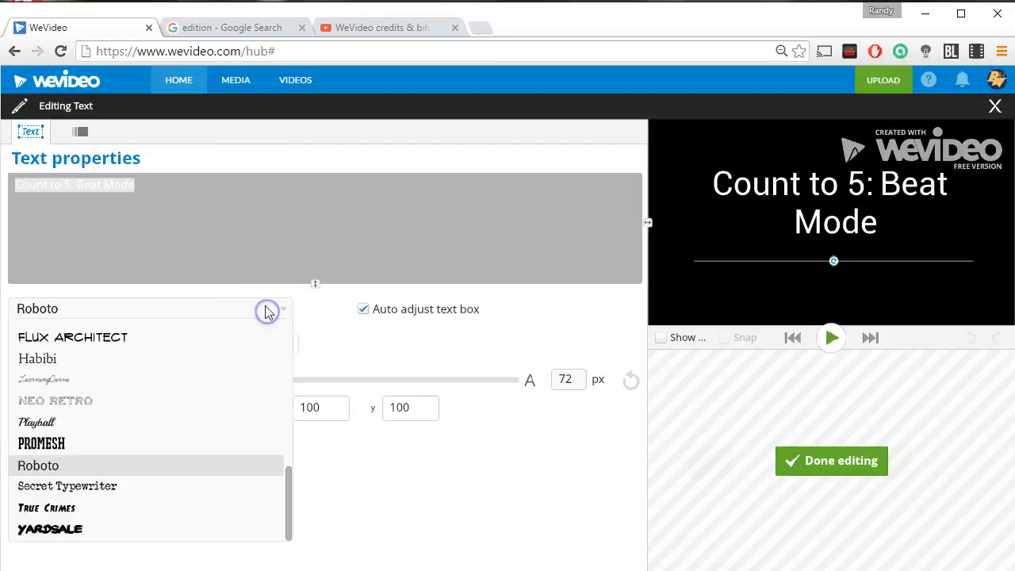
pyautogui.click(79, 530)
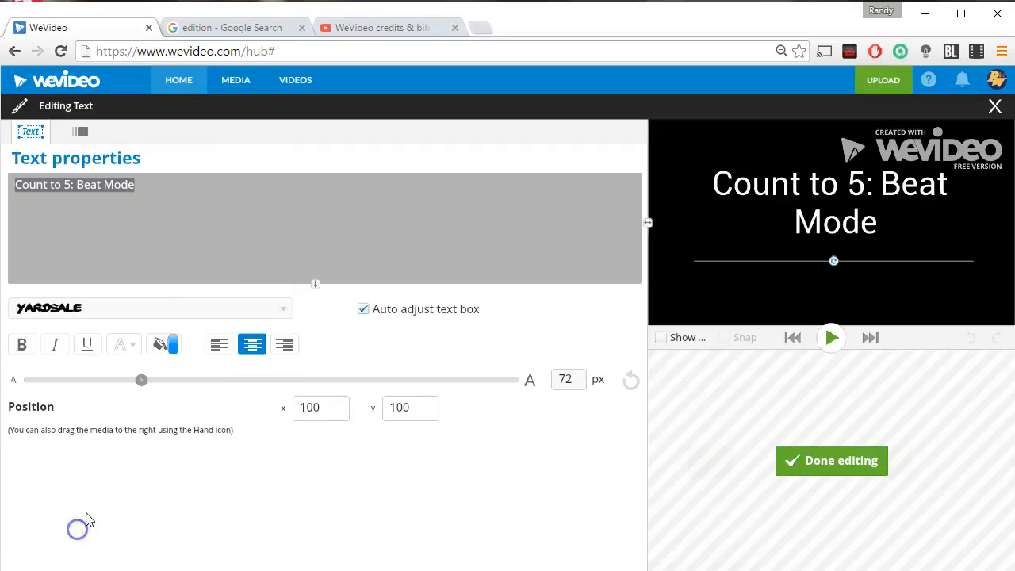
pyautogui.click(272, 310)
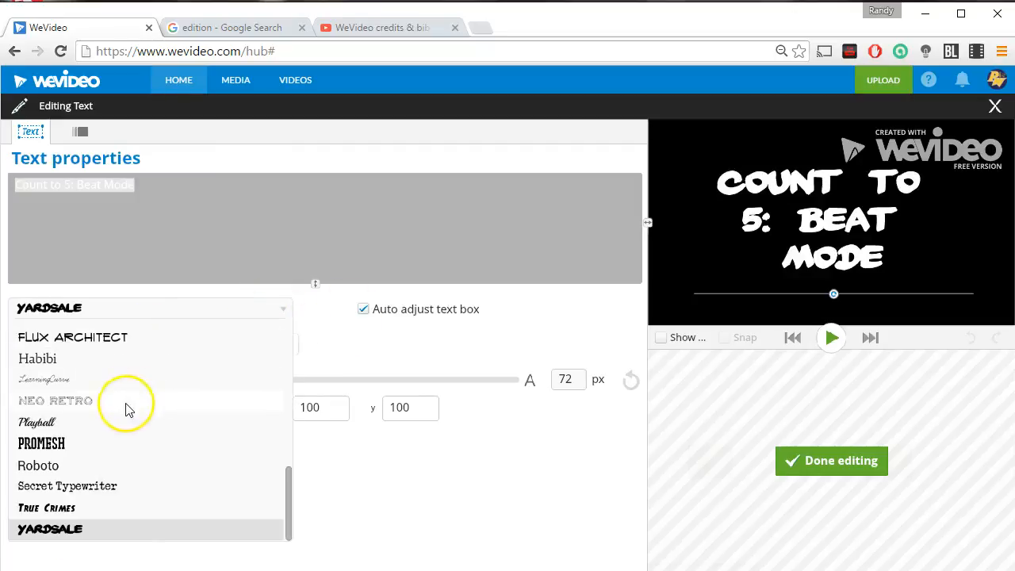
pyautogui.click(127, 397)
pyautogui.click(177, 347)
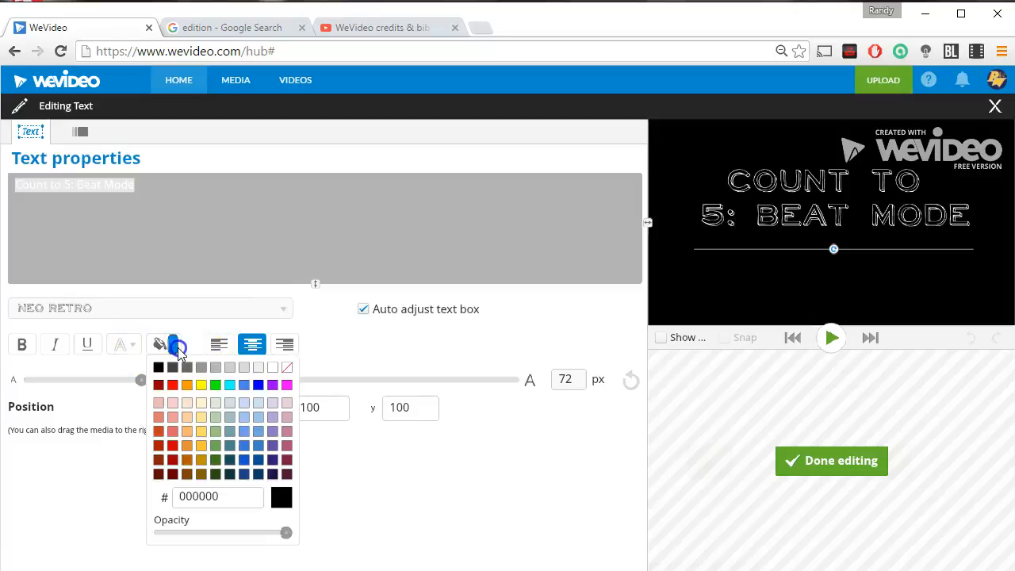
pyautogui.click(202, 385)
pyautogui.click(161, 349)
pyautogui.click(159, 371)
# Set the title text colour to yellow, make it bold, and finish editing the clip.
pyautogui.click(138, 349)
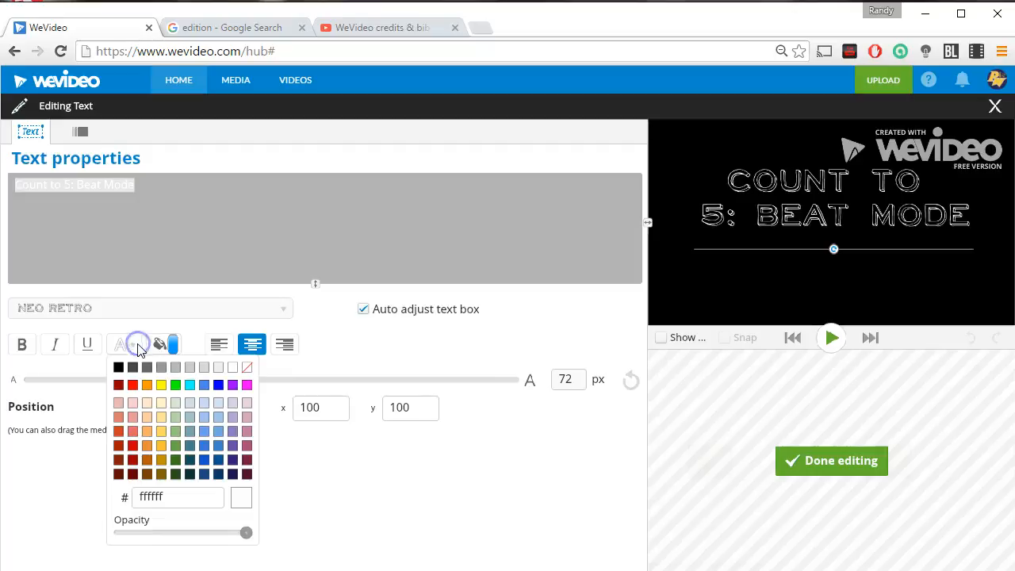
pyautogui.click(162, 387)
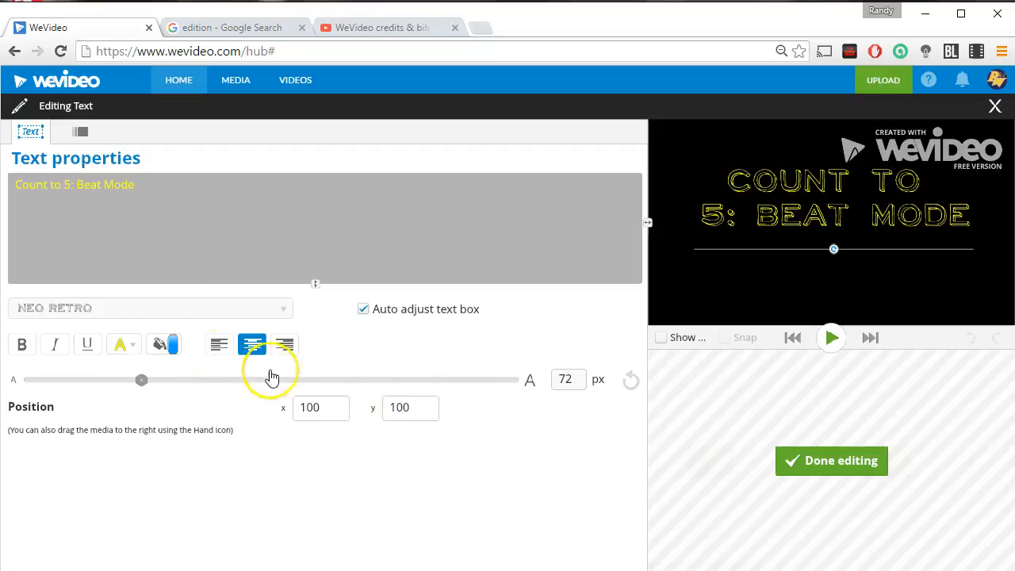
pyautogui.click(23, 344)
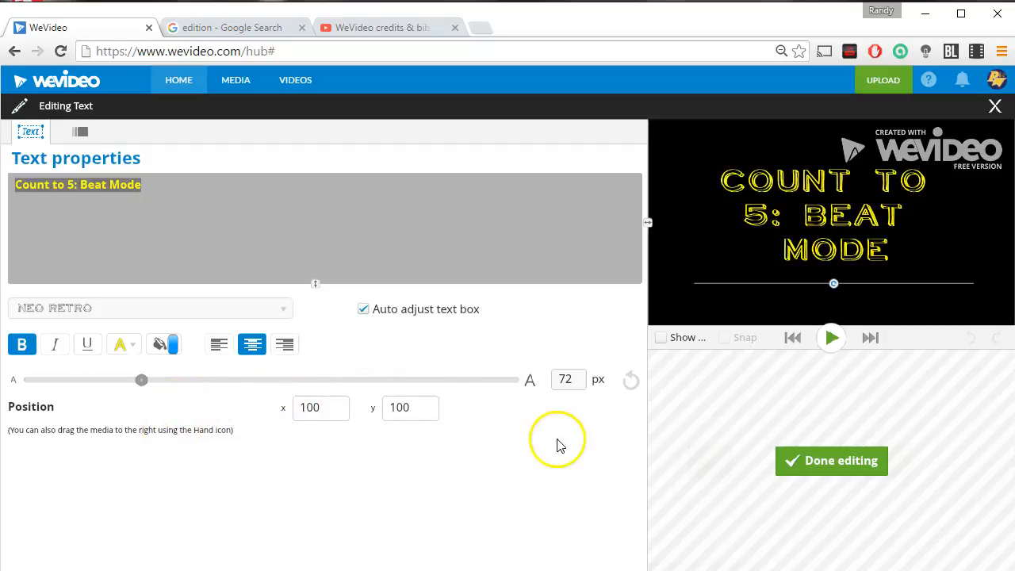
pyautogui.click(838, 462)
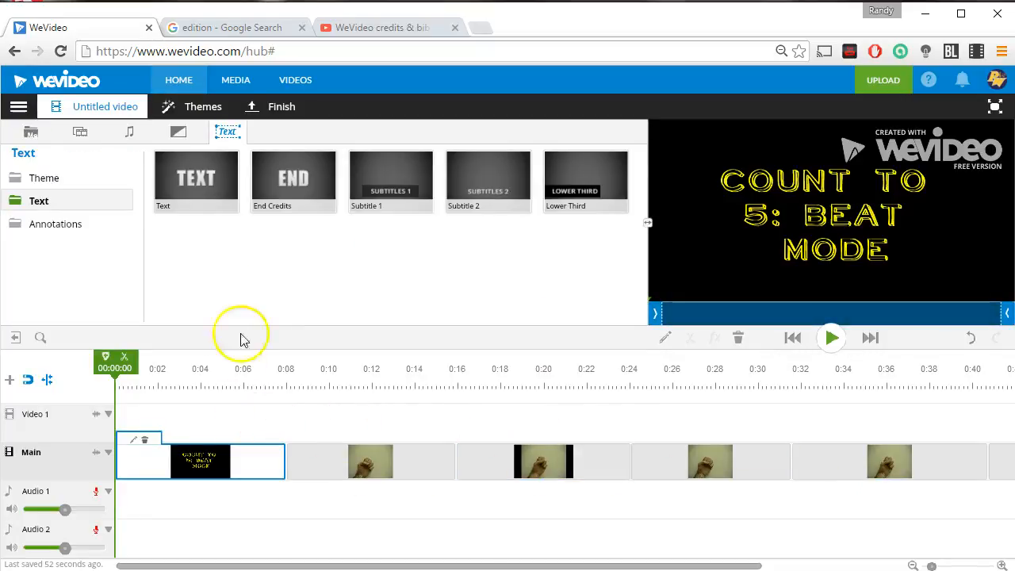
# Add an End Credits clip at the end of the main track.
pyautogui.moveTo(254, 165)
pyautogui.mouseDown()
pyautogui.moveTo(291, 203)
pyautogui.moveTo(404, 243)
pyautogui.moveTo(626, 290)
pyautogui.moveTo(1007, 444)
pyautogui.moveTo(992, 477)
pyautogui.moveTo(847, 464)
pyautogui.moveTo(999, 477)
pyautogui.moveTo(1001, 468)
pyautogui.mouseUp()
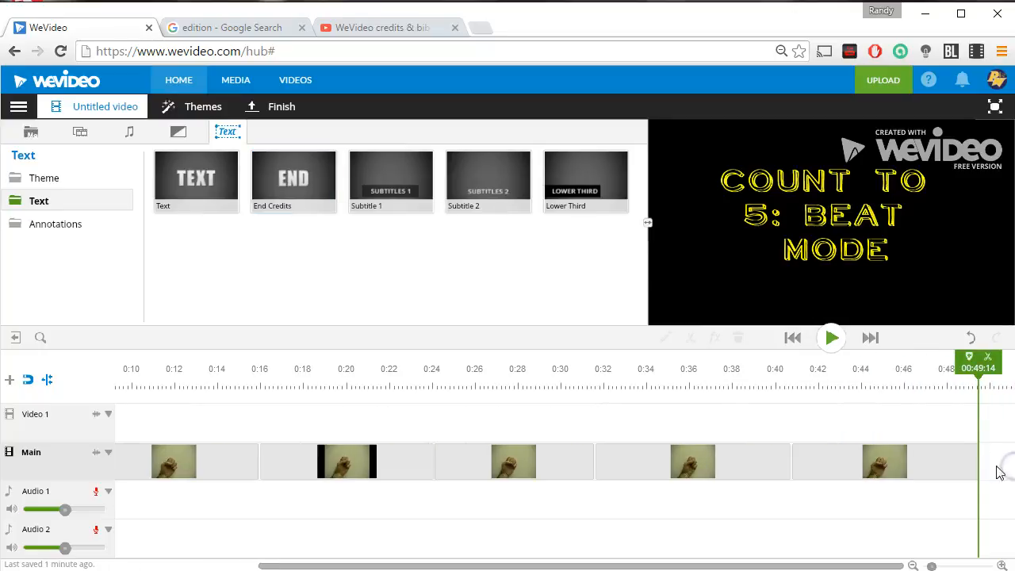
pyautogui.click(672, 565)
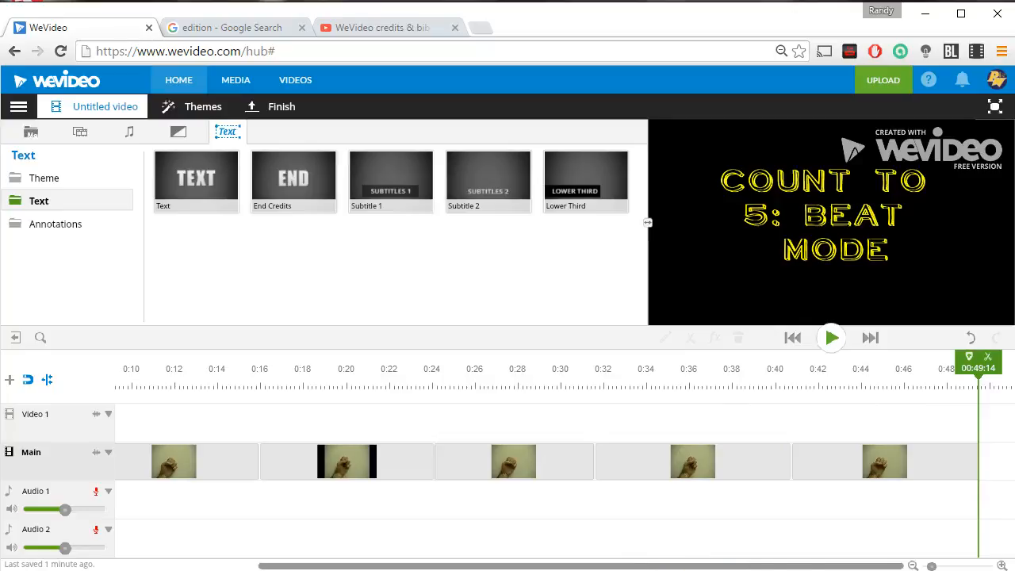
pyautogui.moveTo(258, 177)
pyautogui.mouseDown()
pyautogui.moveTo(462, 290)
pyautogui.moveTo(811, 428)
pyautogui.moveTo(995, 464)
pyautogui.mouseUp()
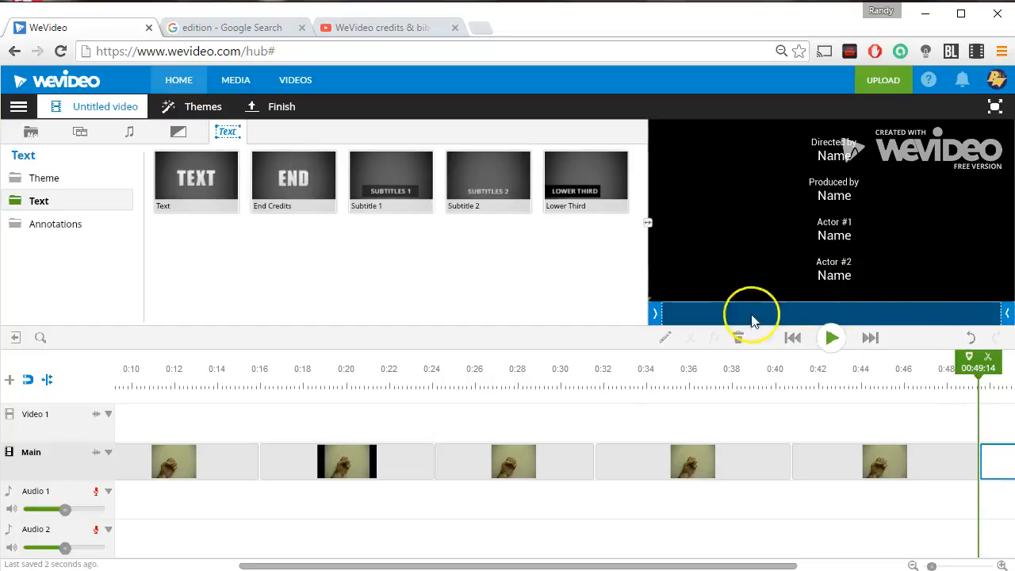
# Open the End Credits clip for editing and set its text font to Yardsale.
pyautogui.moveTo(784, 565); pyautogui.dragTo(865, 564)
pyautogui.click(874, 444)
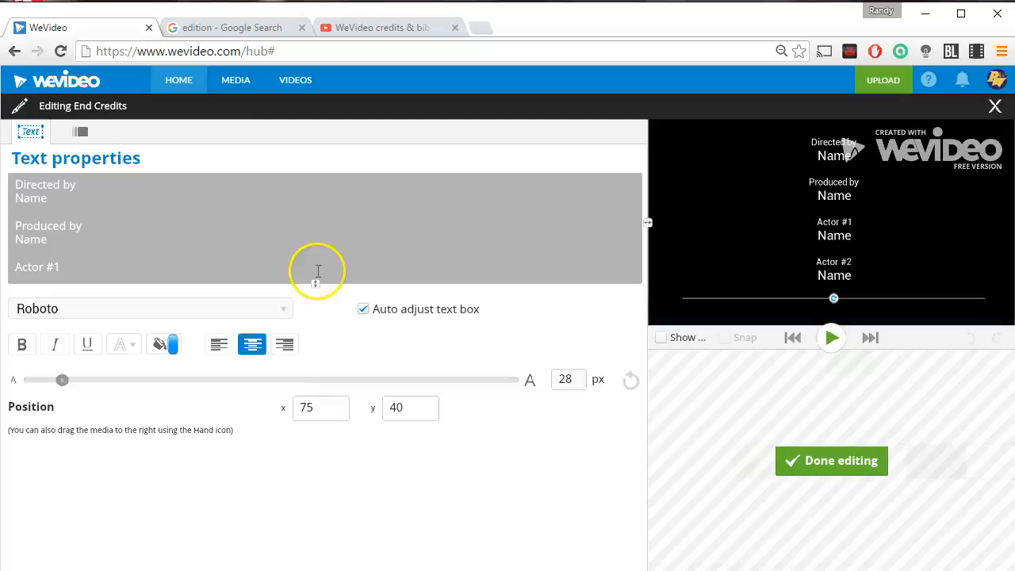
pyautogui.hotkey('ctrl', 'a')
pyautogui.click(163, 309)
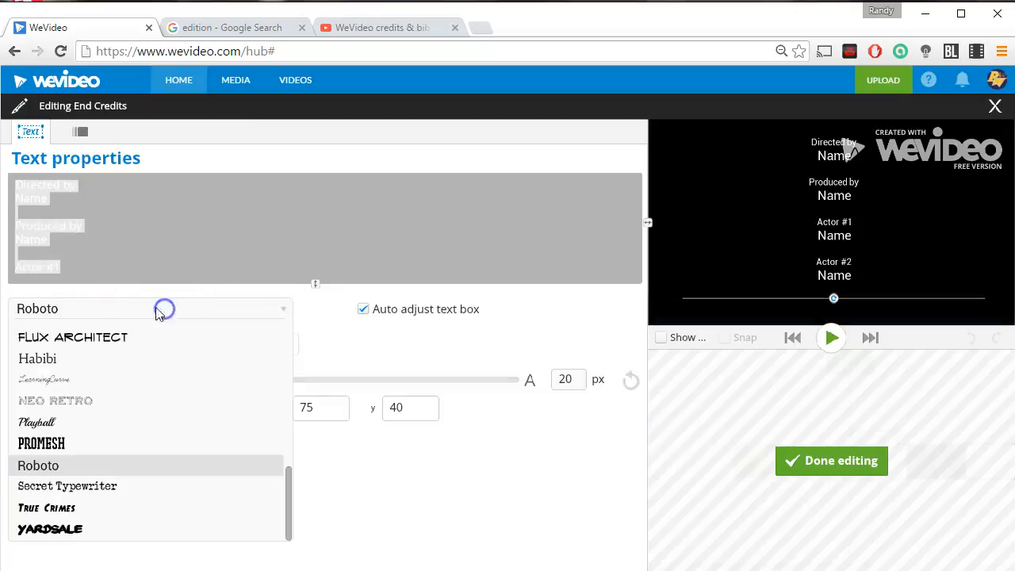
pyautogui.click(79, 529)
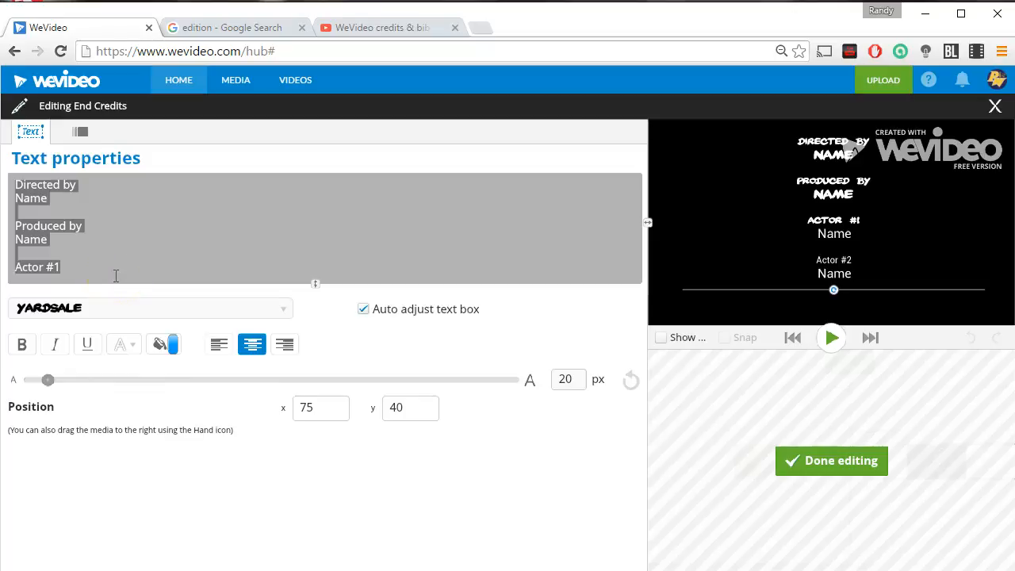
# Replace the credits text with a single line reading Edited by: followed by the editor's name.
pyautogui.moveTo(98, 269); pyautogui.dragTo(10, 181)
pyautogui.write('Edited')
pyautogui.click(68, 209)
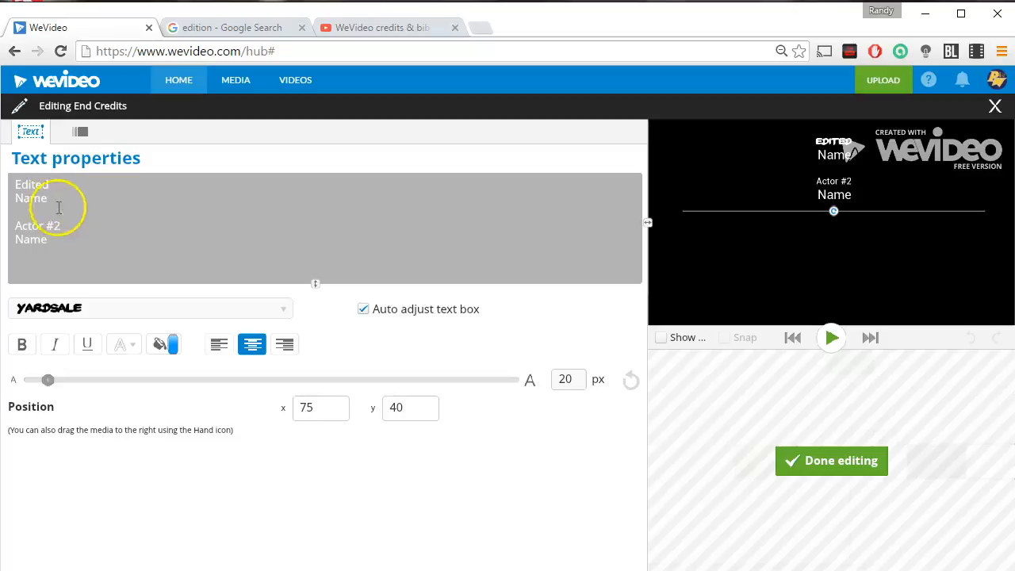
pyautogui.hotkey('ctrl', 'a')
pyautogui.write('Edi')
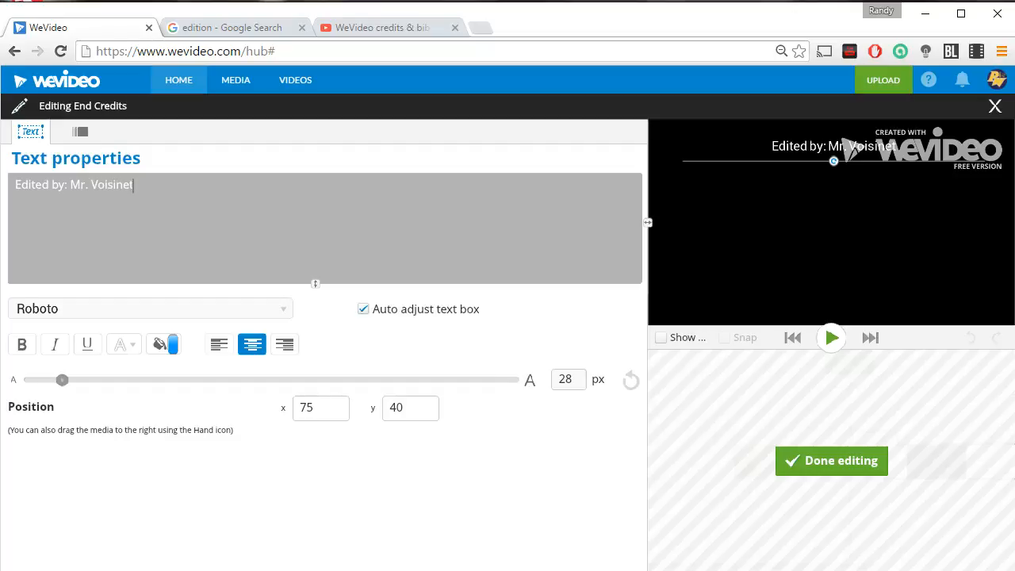
# Select the credit line and set its font to Yardsale.
pyautogui.moveTo(141, 186); pyautogui.dragTo(5, 175)
pyautogui.click(191, 311)
pyautogui.click(111, 526)
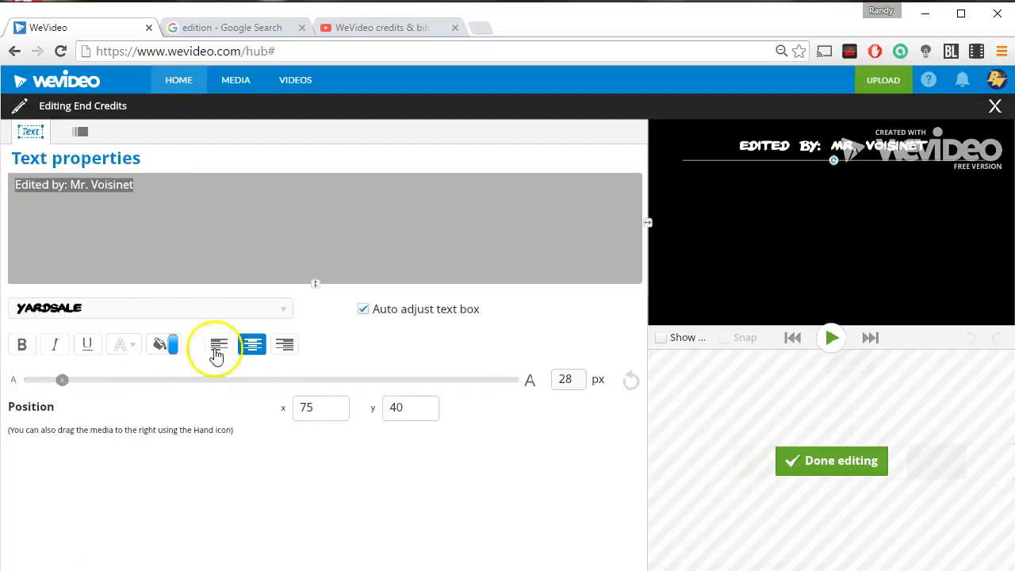
# Colour the credit text yellow, insert blank lines above it, and finish editing the clip.
pyautogui.click(127, 346)
pyautogui.click(161, 385)
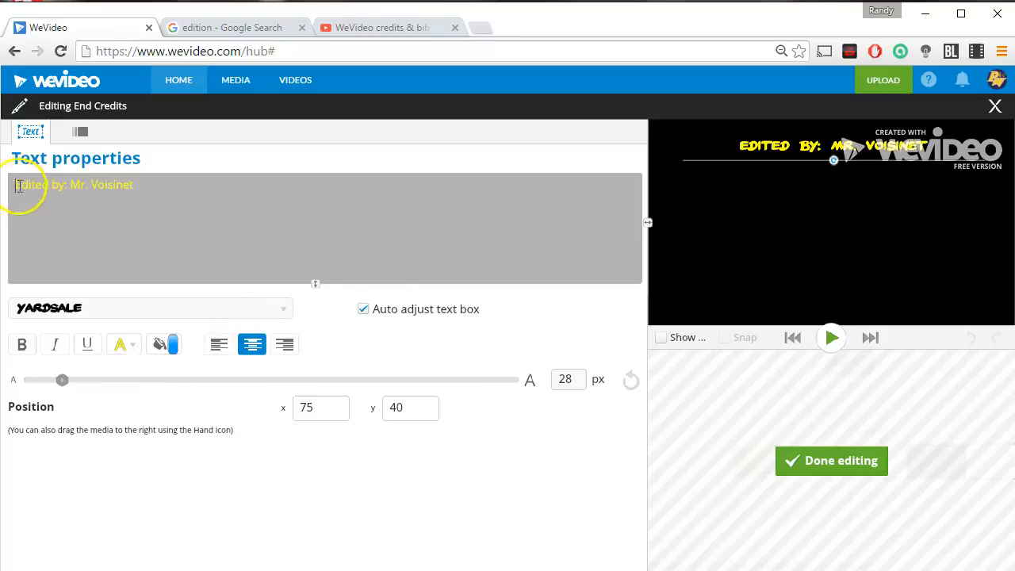
pyautogui.press('Return')
pyautogui.press('Return')
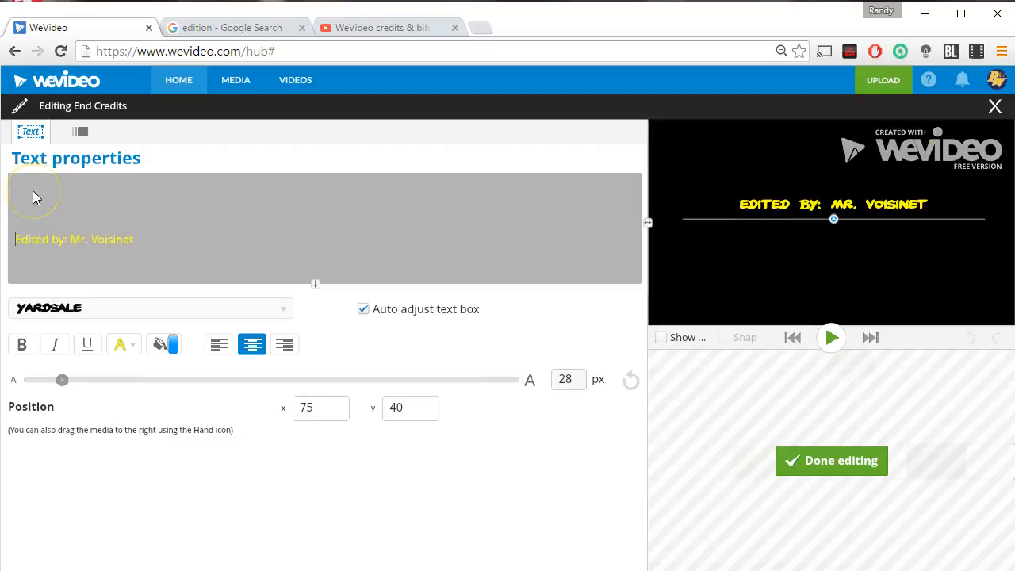
pyautogui.click(208, 254)
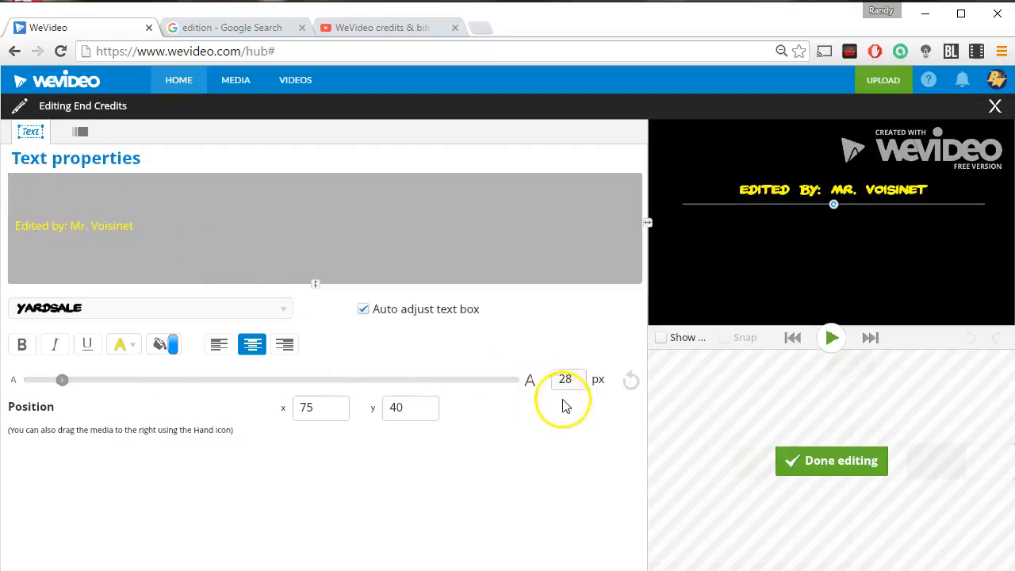
pyautogui.click(823, 466)
# Preview the Subtitle 1 and Subtitle 2 text templates.
pyautogui.moveTo(422, 565); pyautogui.dragTo(211, 546)
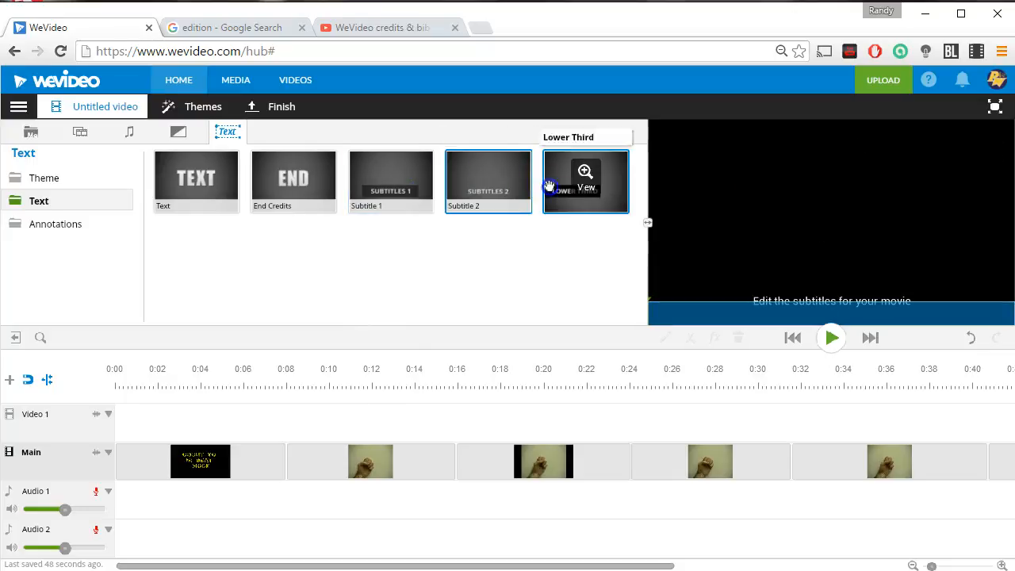
pyautogui.click(389, 182)
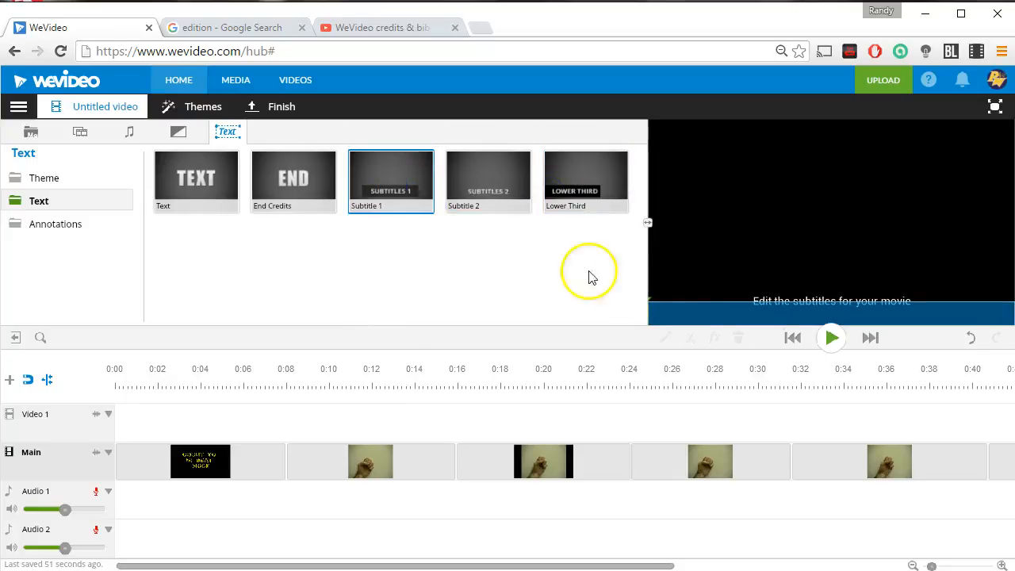
pyautogui.click(482, 176)
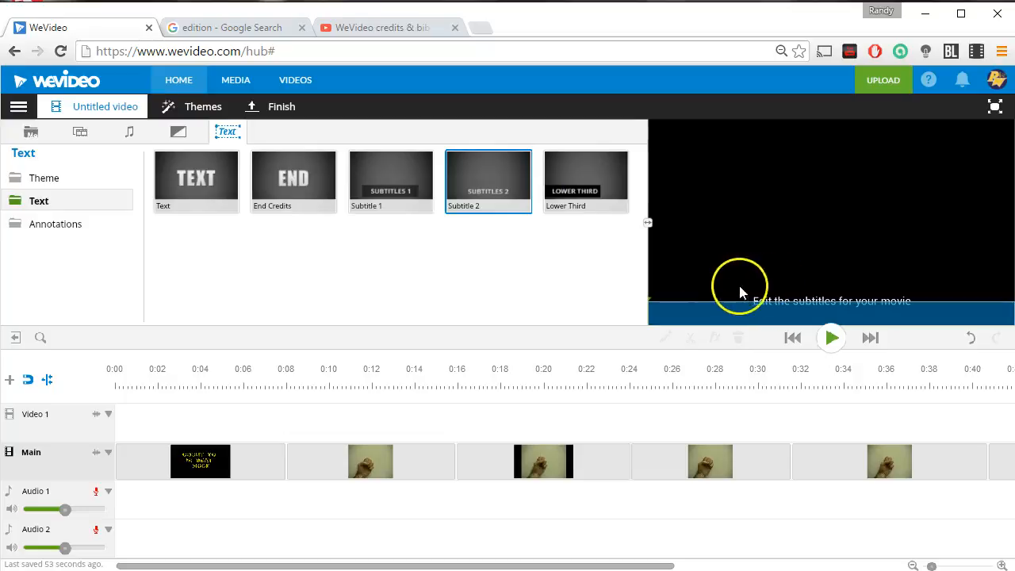
pyautogui.click(421, 182)
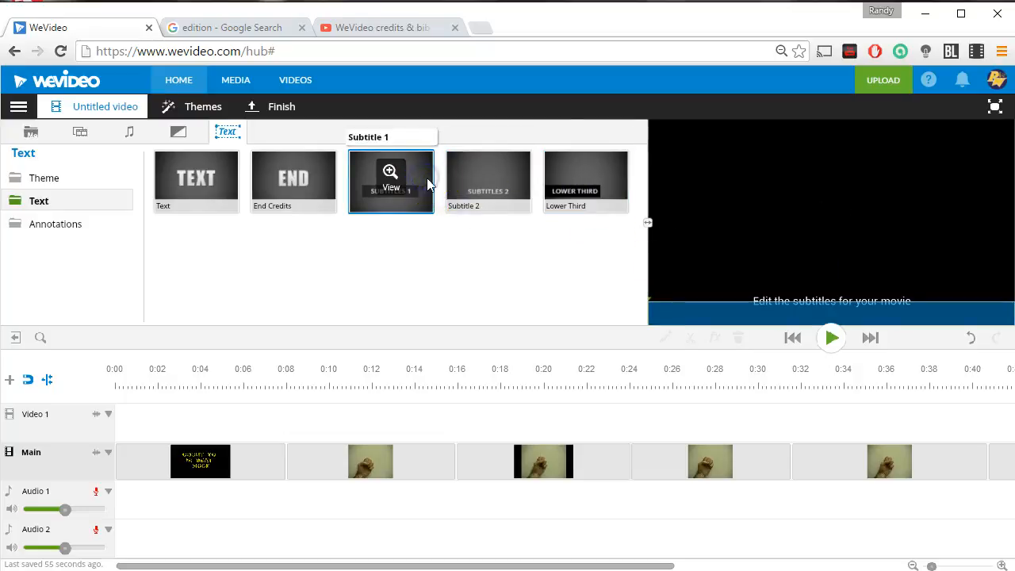
# Place the Subtitle 2 template on the Video 1 track at about 0:08, above the second video clip.
pyautogui.click(482, 210)
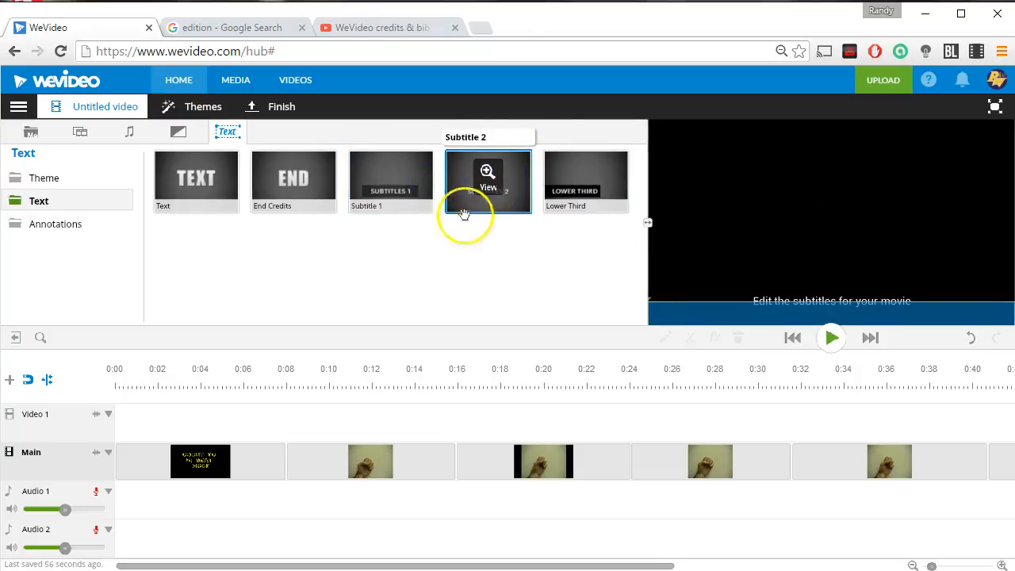
pyautogui.click(585, 205)
pyautogui.click(488, 210)
pyautogui.moveTo(488, 213)
pyautogui.mouseDown()
pyautogui.moveTo(464, 221)
pyautogui.moveTo(418, 312)
pyautogui.moveTo(321, 415)
pyautogui.mouseUp()
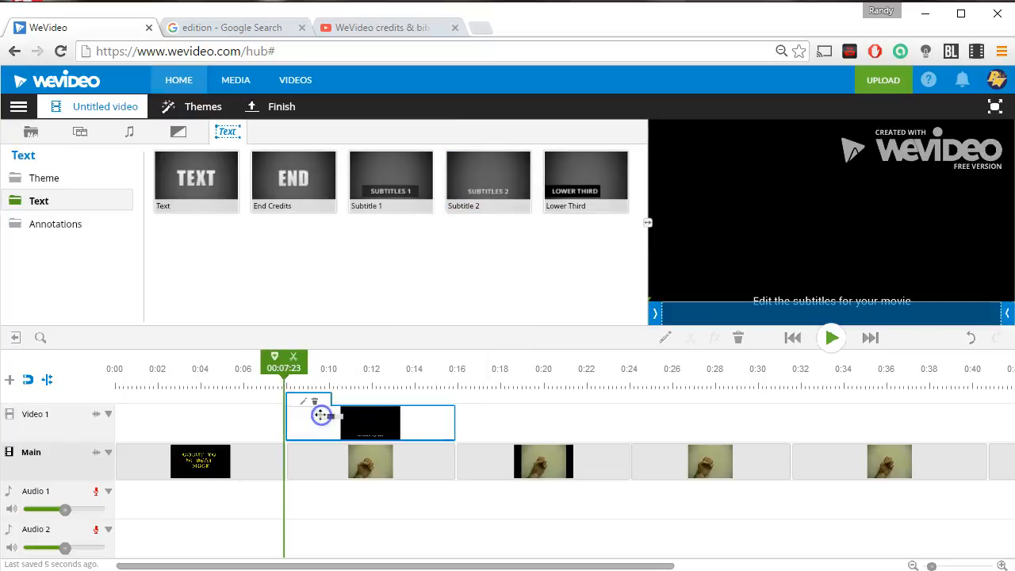
# Open the new subtitle clip for editing and replace its text with One.
pyautogui.moveTo(279, 373); pyautogui.dragTo(339, 378)
pyautogui.click(325, 429)
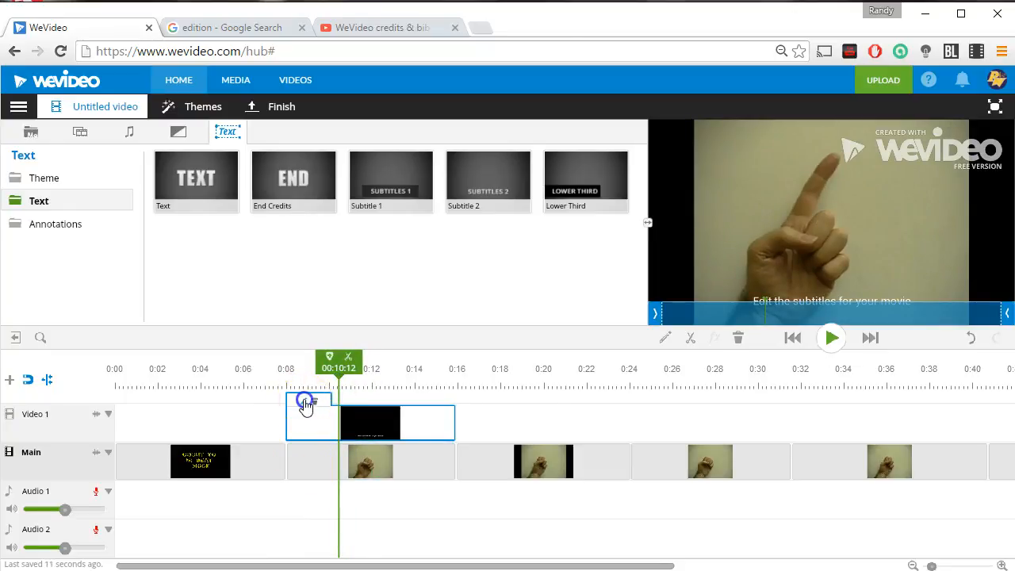
pyautogui.click(306, 404)
pyautogui.hotkey('ctrl', 'a')
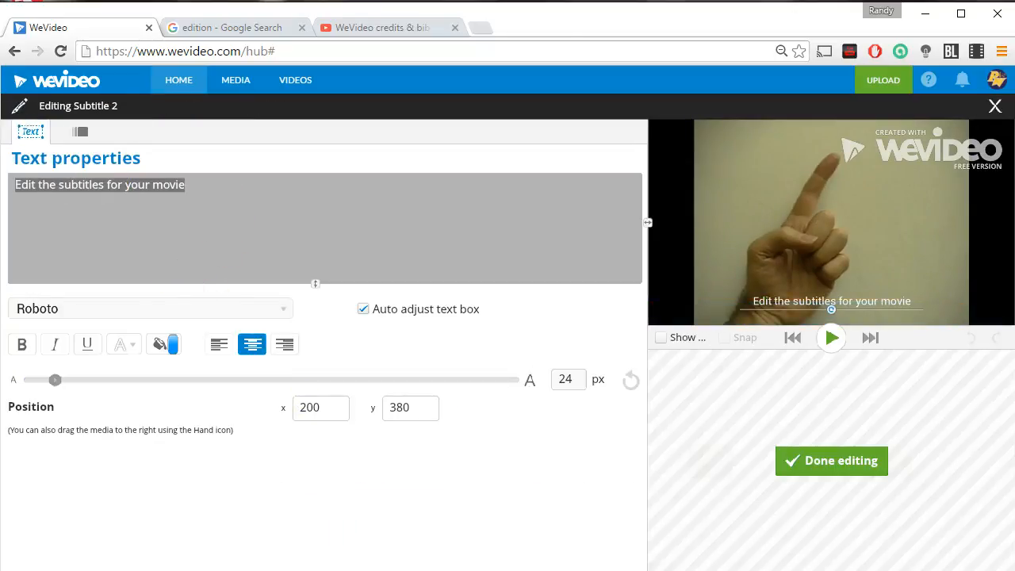
pyautogui.write('one')
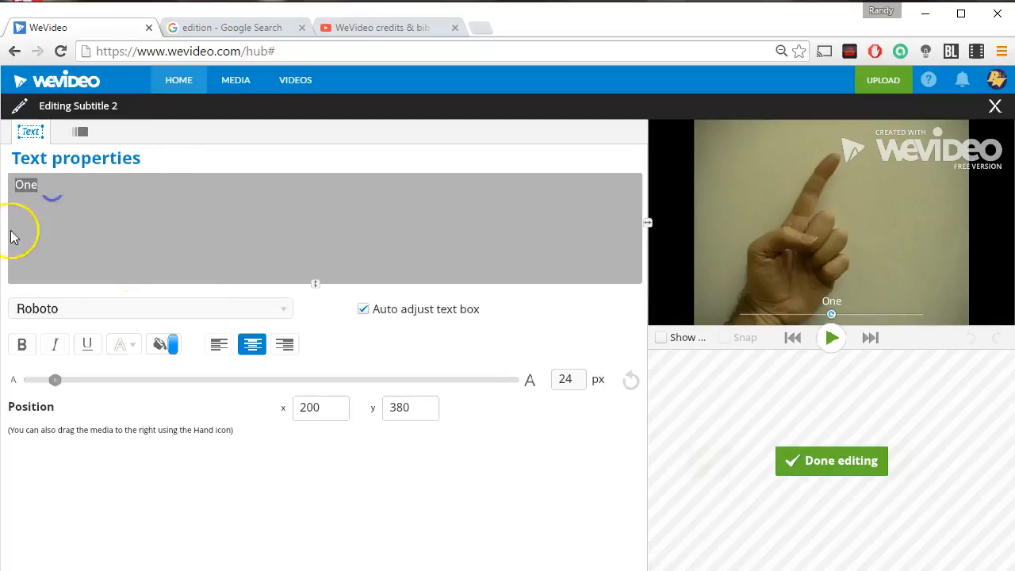
# Set the subtitle font to PROMESH and its size to 34 px.
pyautogui.click(172, 309)
pyautogui.click(58, 449)
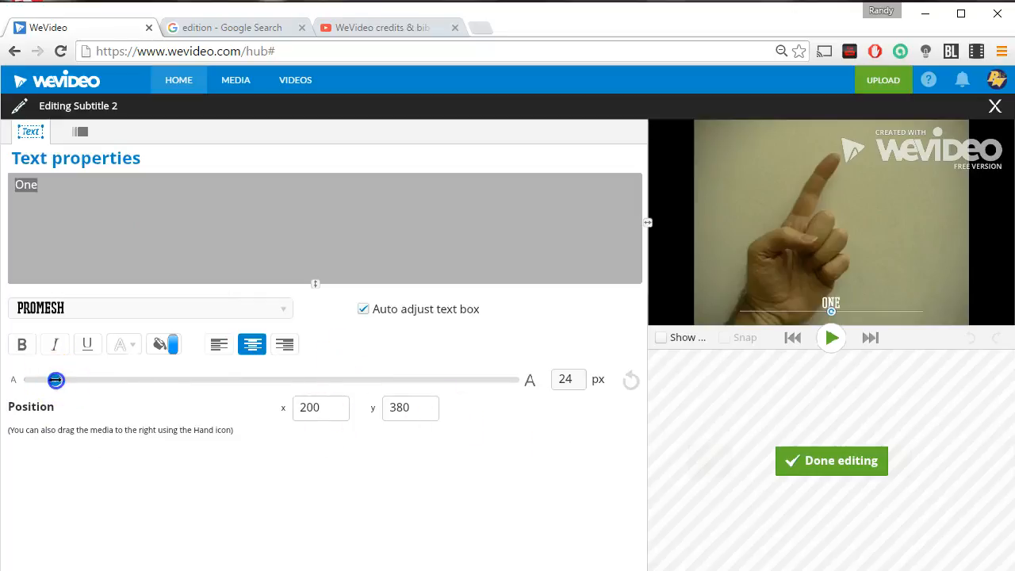
# Set the subtitle's x position to 300, colour the text red, and finish editing the clip.
pyautogui.click(329, 413)
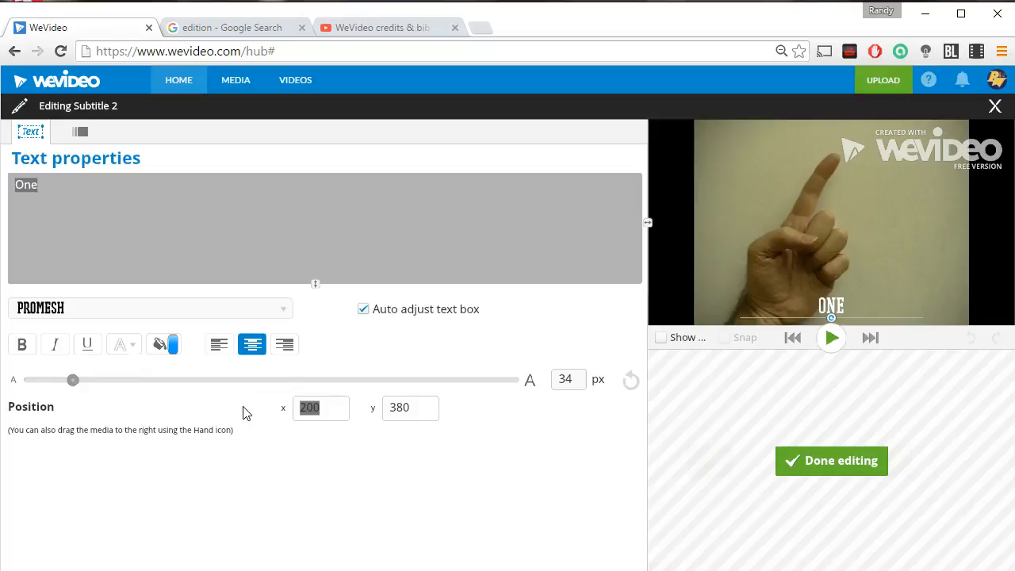
pyautogui.write('300')
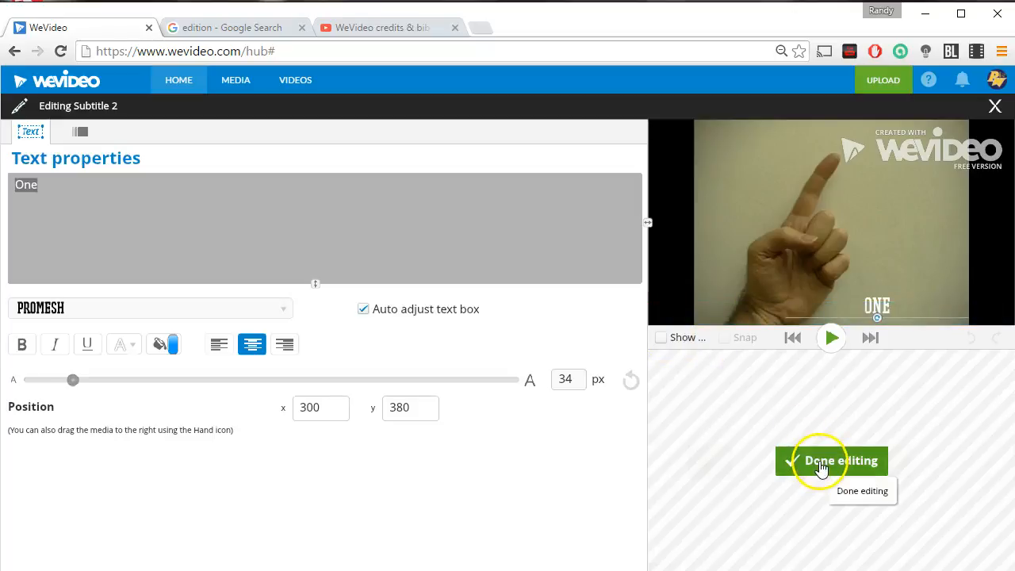
pyautogui.click(136, 347)
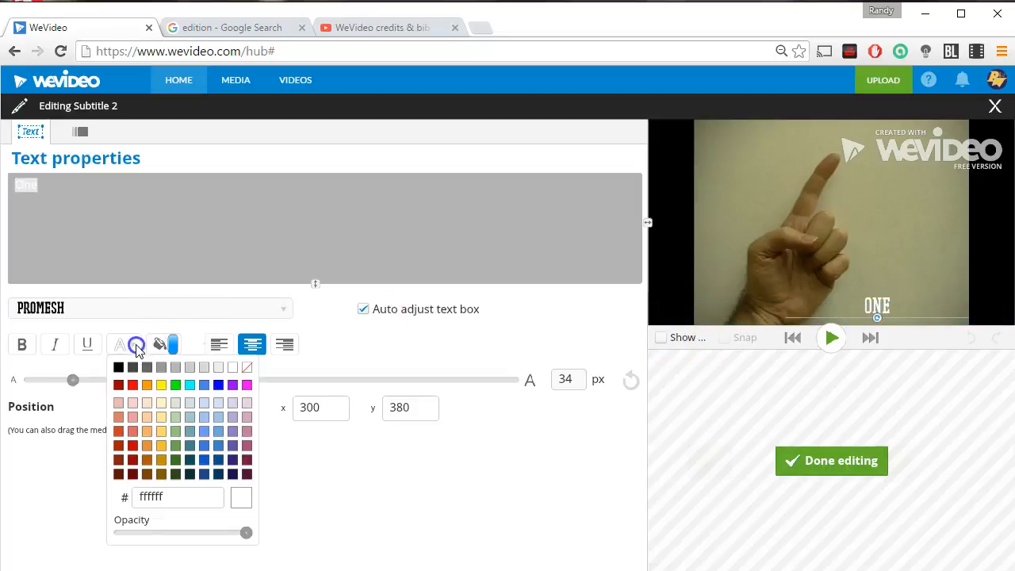
pyautogui.click(133, 386)
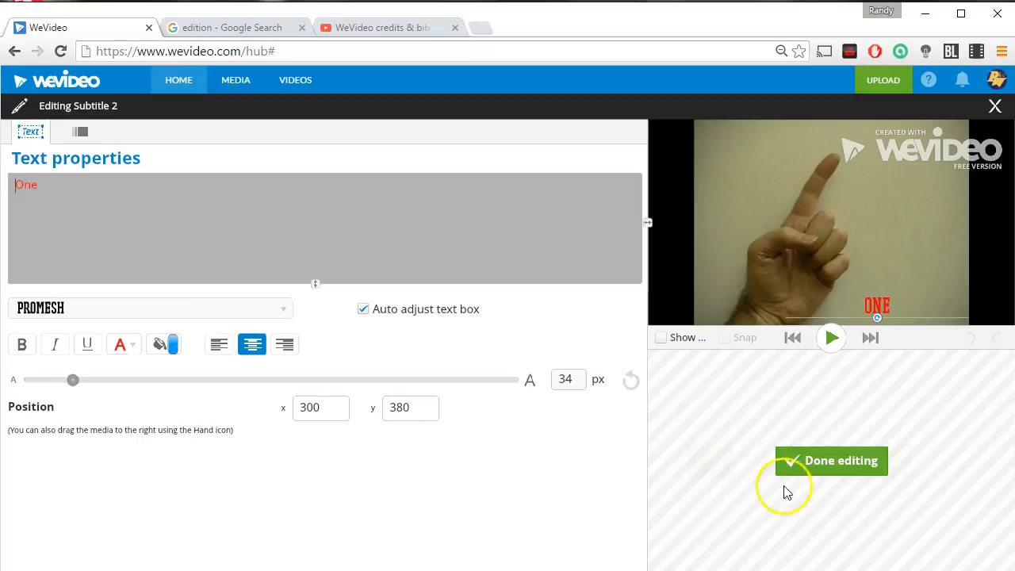
pyautogui.click(821, 468)
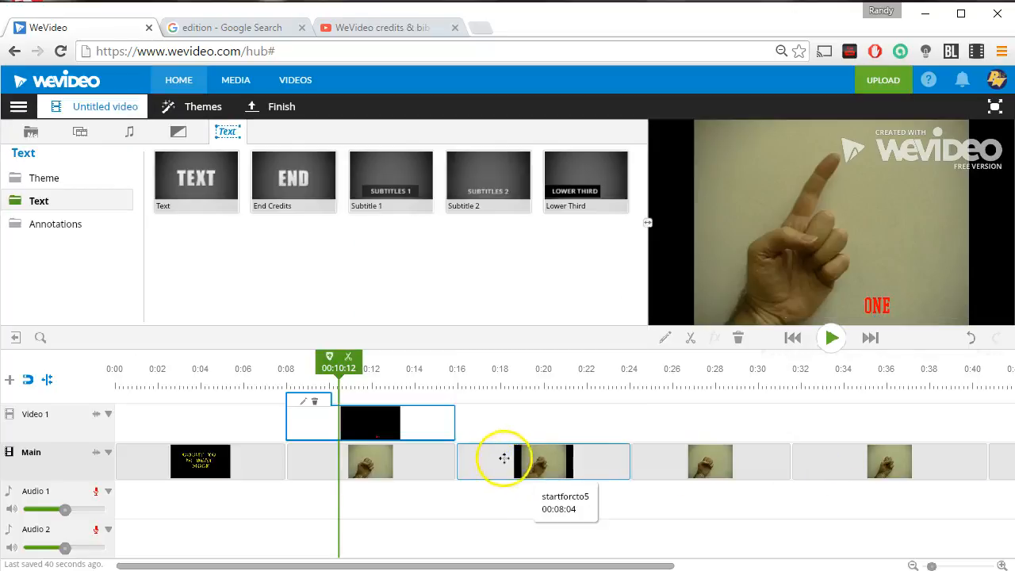
# Trim the One subtitle clip so it runs from 0:08 to about 0:15:20, matching the second video clip.
pyautogui.click(440, 424)
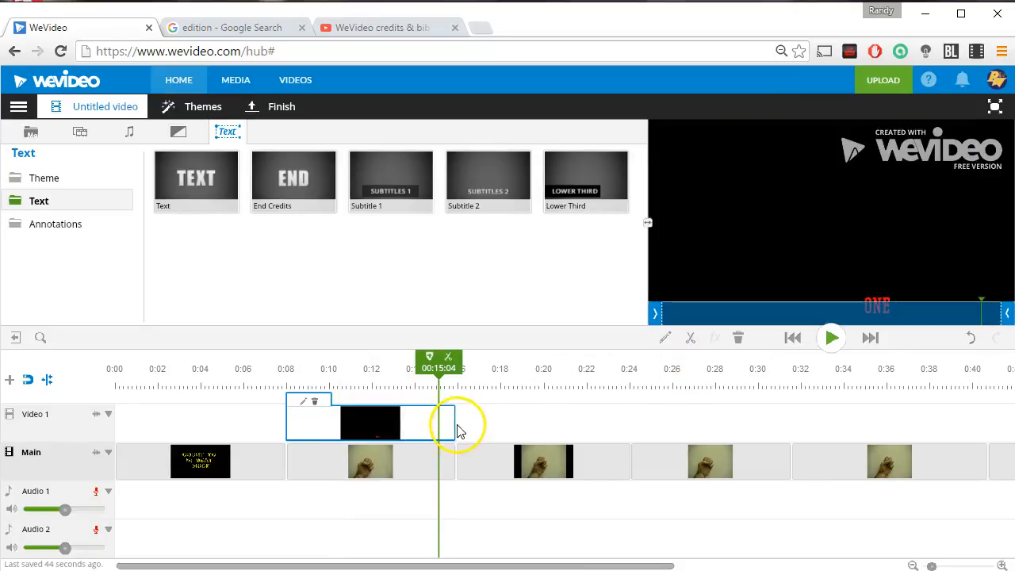
pyautogui.moveTo(1004, 311)
pyautogui.mouseDown()
pyautogui.moveTo(988, 311)
pyautogui.moveTo(1002, 311)
pyautogui.mouseUp()
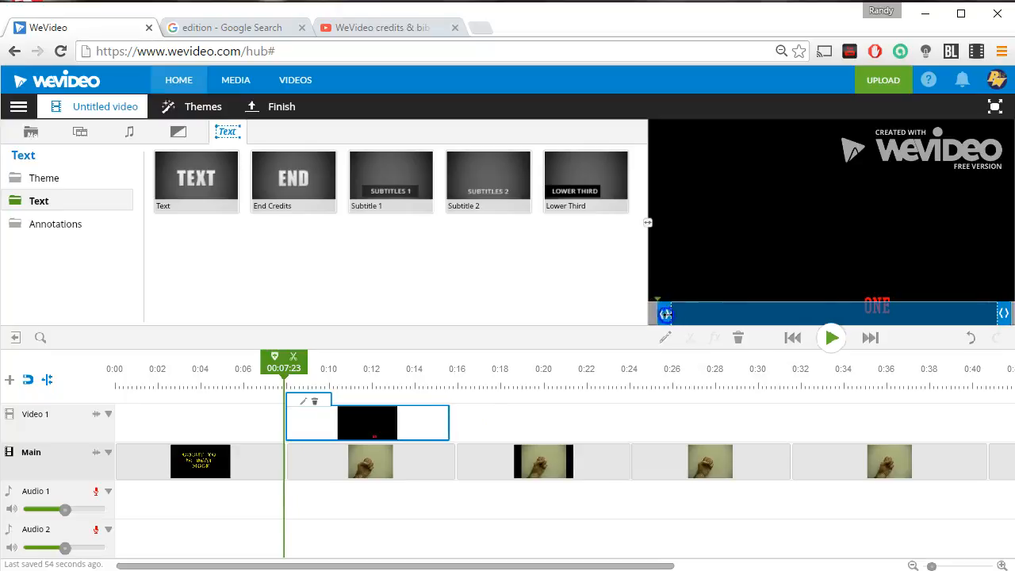
pyautogui.moveTo(335, 424); pyautogui.dragTo(317, 426)
pyautogui.click(363, 458)
pyautogui.click(422, 437)
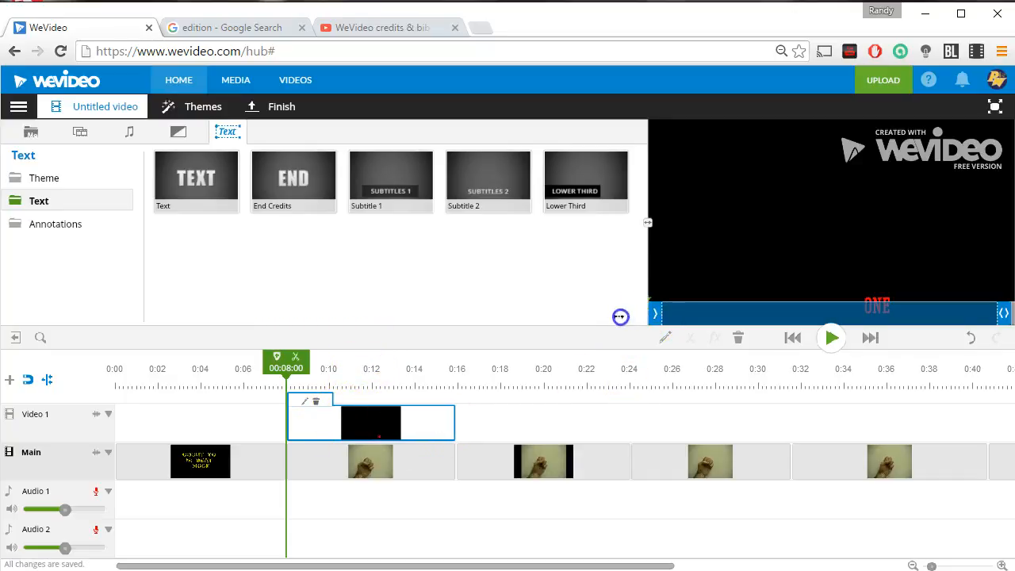
pyautogui.moveTo(1003, 313); pyautogui.dragTo(1009, 312)
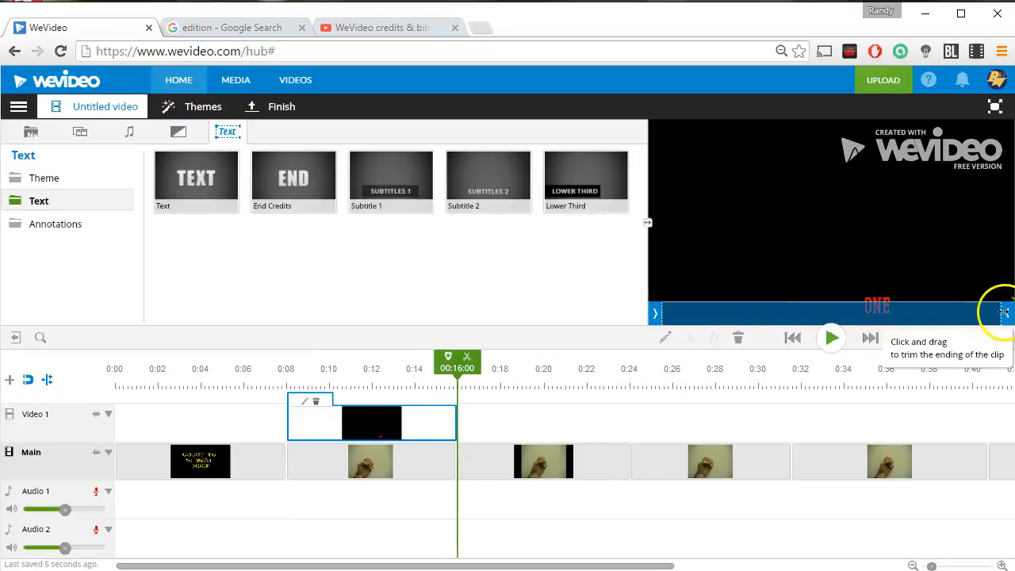
pyautogui.moveTo(1005, 313); pyautogui.dragTo(999, 313)
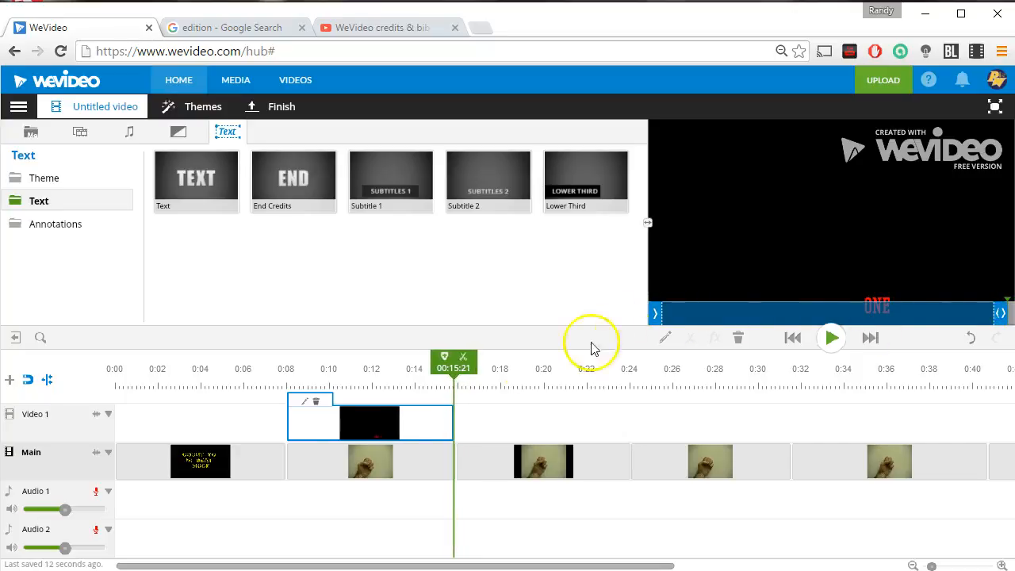
pyautogui.moveTo(1001, 313); pyautogui.dragTo(999, 313)
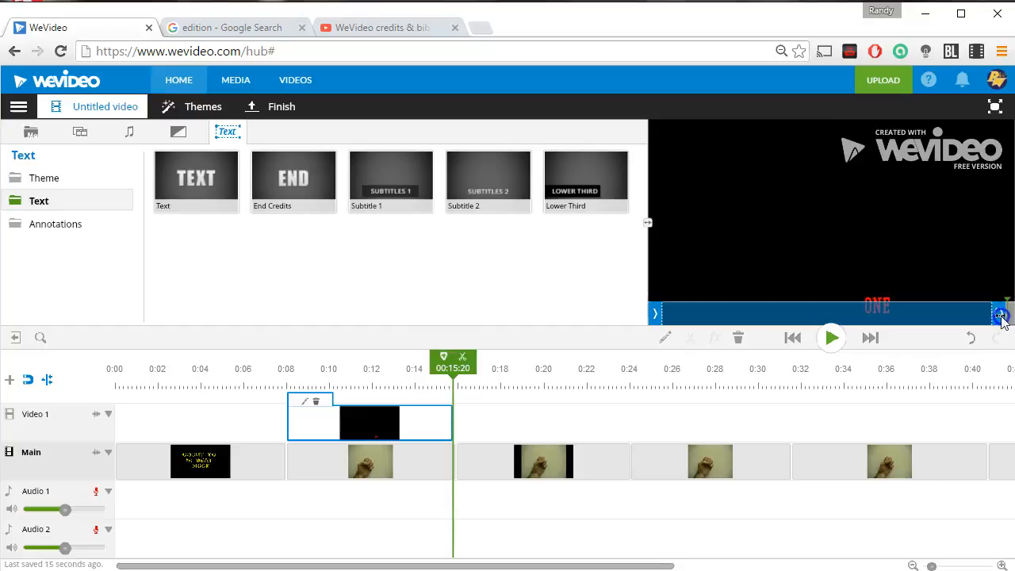
pyautogui.moveTo(415, 434); pyautogui.dragTo(410, 432)
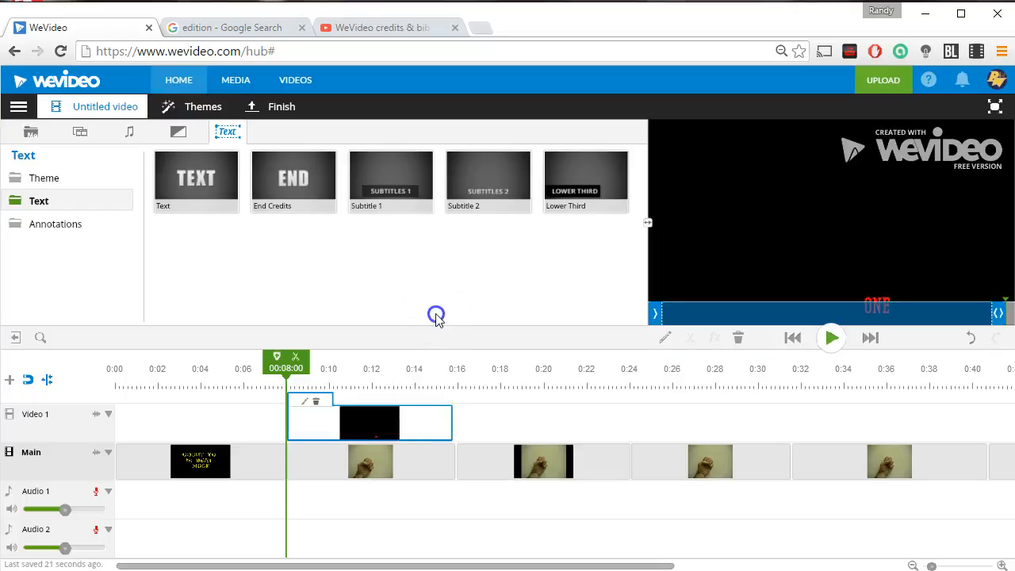
# Add another Subtitle 2 clip right after the first at about 0:16 and move its TWO text near the top of the frame.
pyautogui.moveTo(500, 210); pyautogui.dragTo(500, 410)
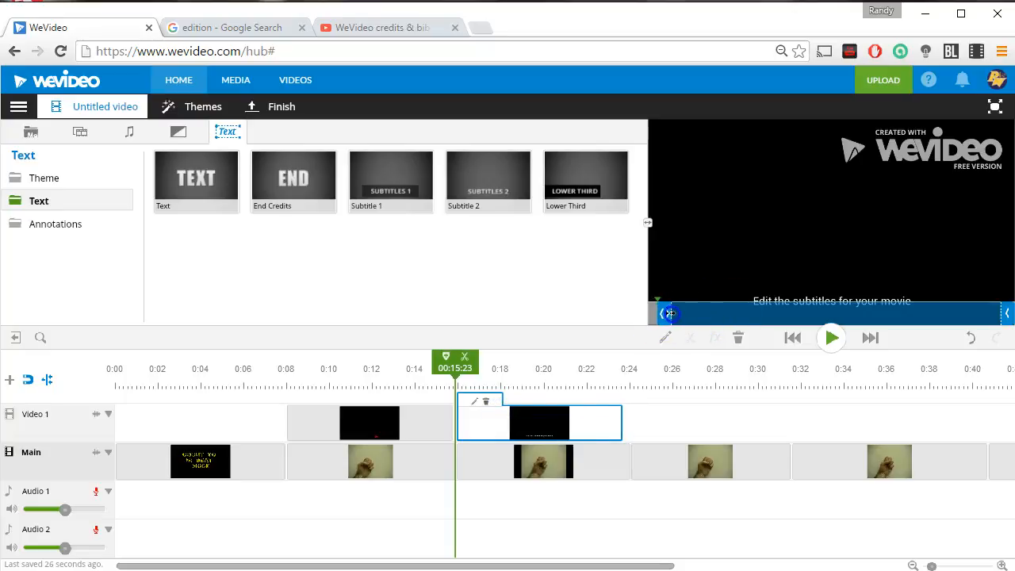
pyautogui.moveTo(1001, 314); pyautogui.dragTo(997, 314)
pyautogui.click(595, 421)
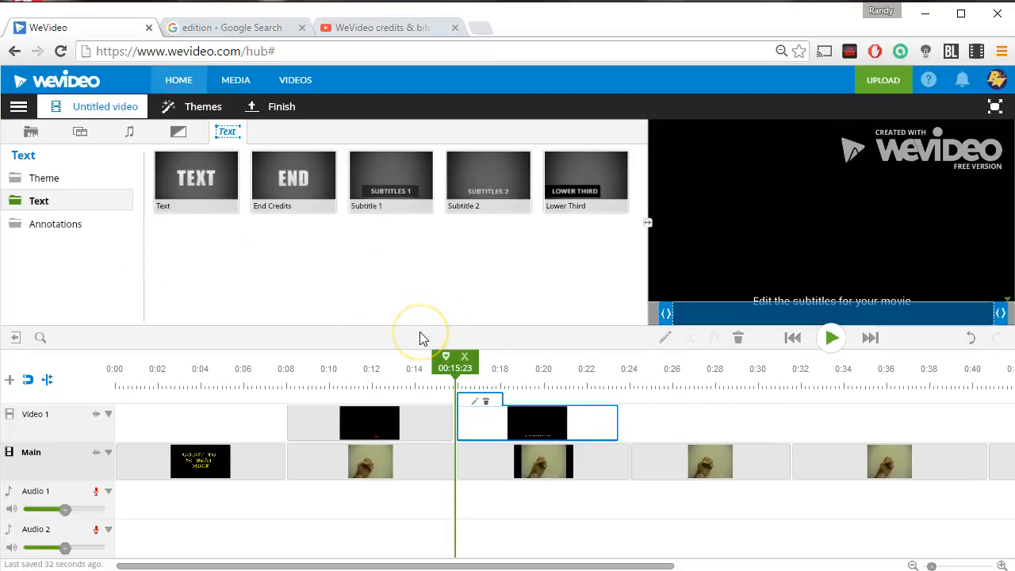
pyautogui.click(474, 401)
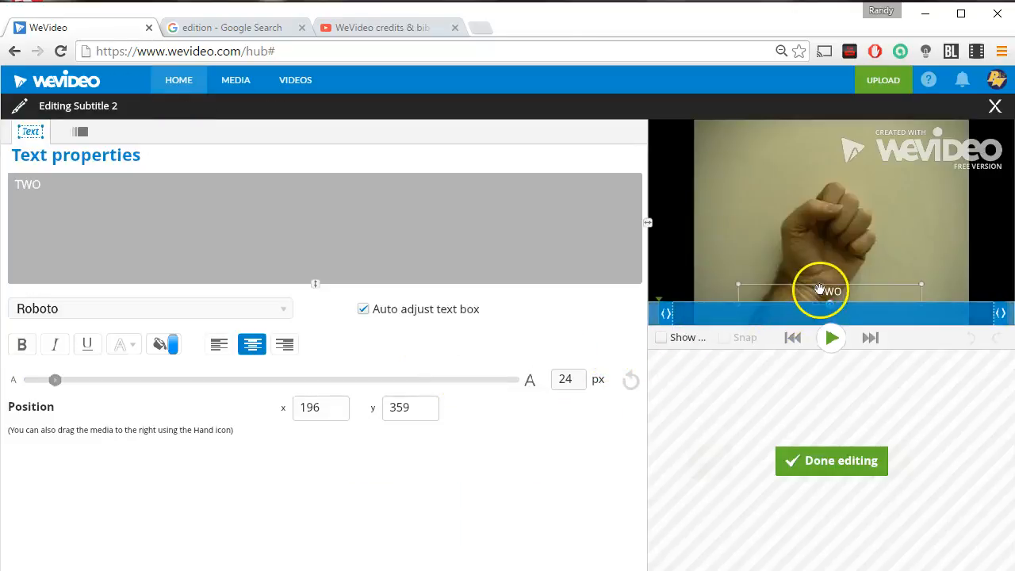
pyautogui.moveTo(830, 294); pyautogui.dragTo(785, 145)
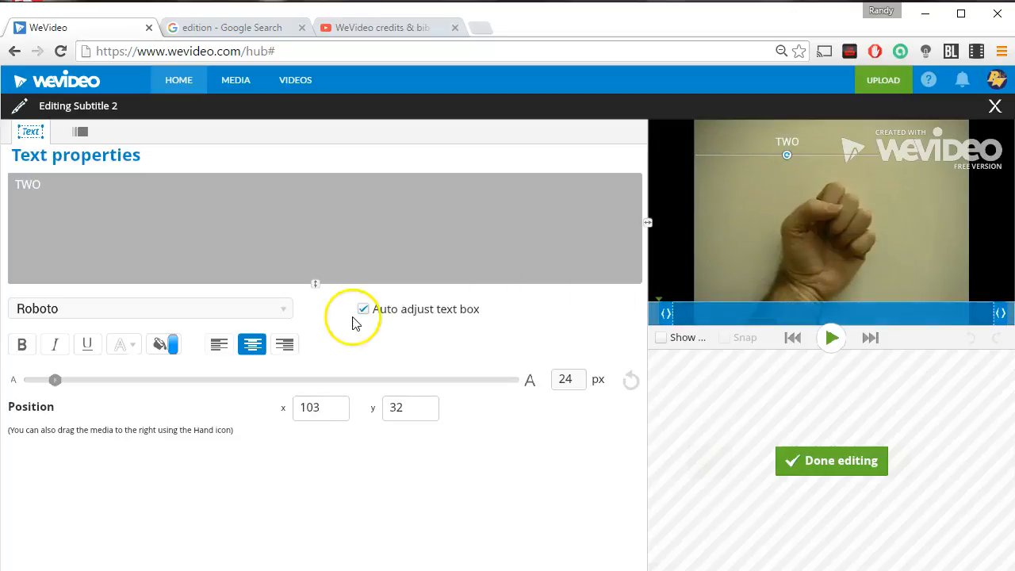
# Examine the subtitle's Fade In/Out animation settings for start and end, and finish editing the clip.
pyautogui.click(80, 131)
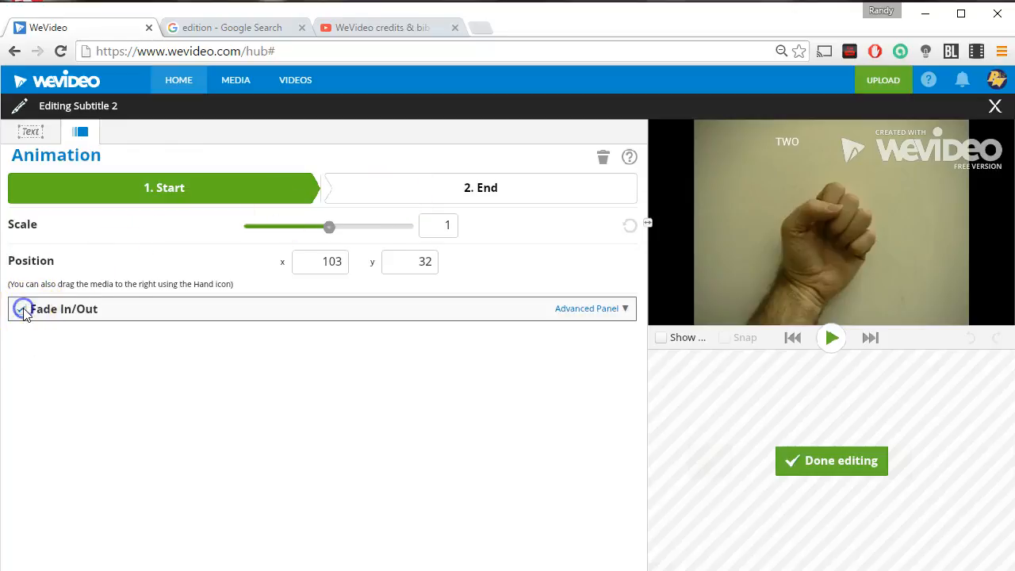
pyautogui.click(419, 195)
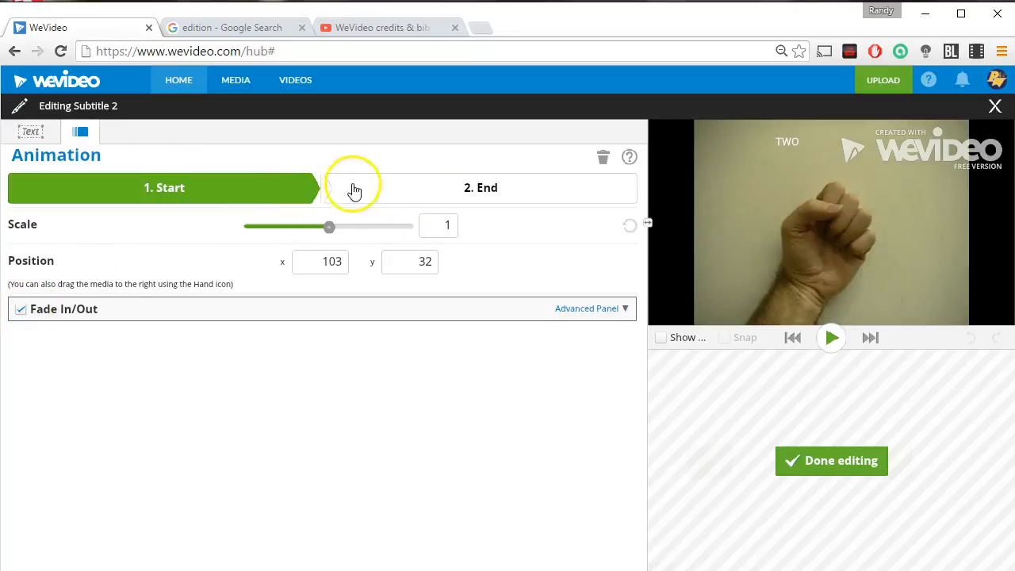
pyautogui.click(605, 309)
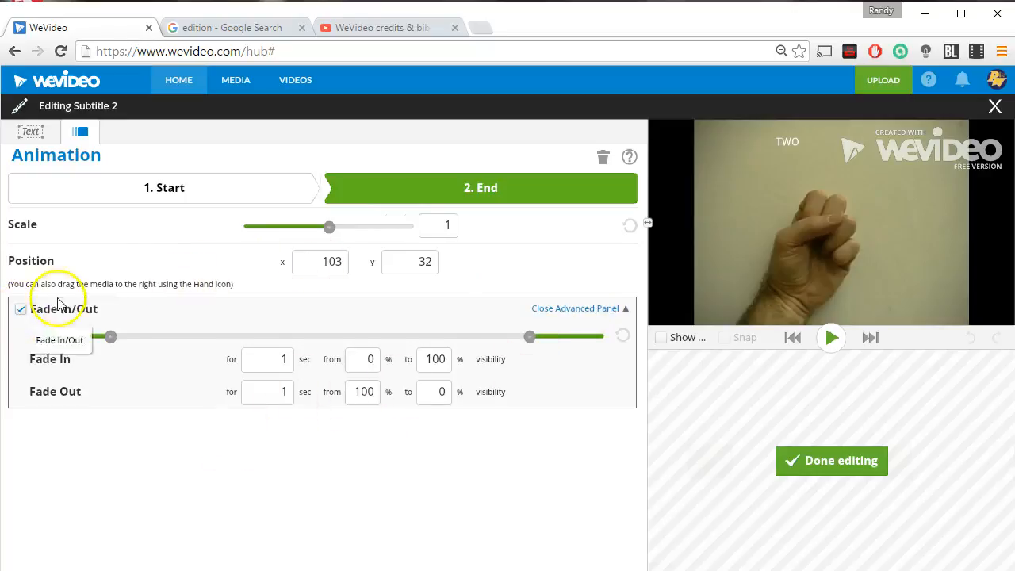
pyautogui.click(831, 460)
pyautogui.moveTo(618, 375); pyautogui.dragTo(380, 400)
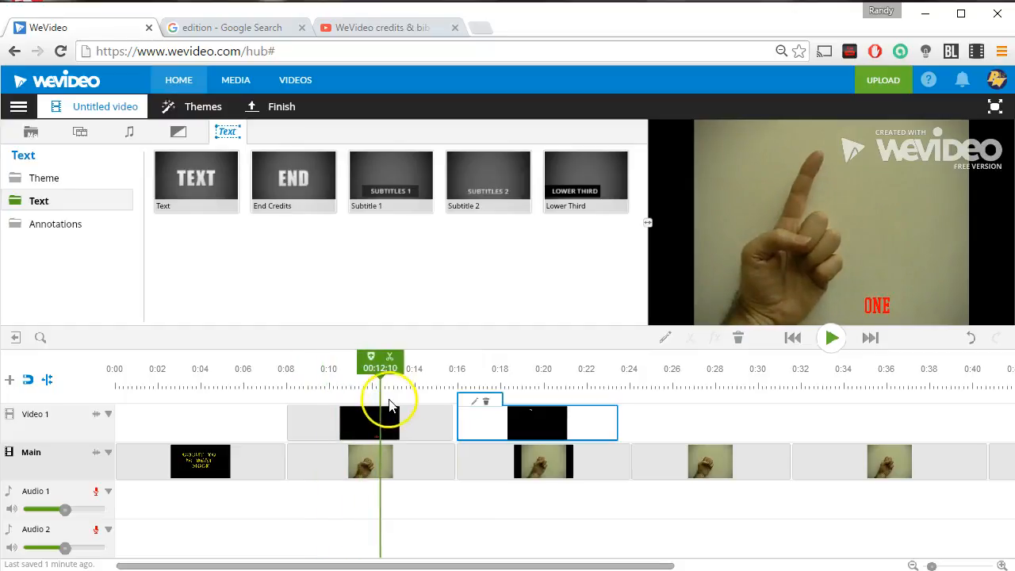